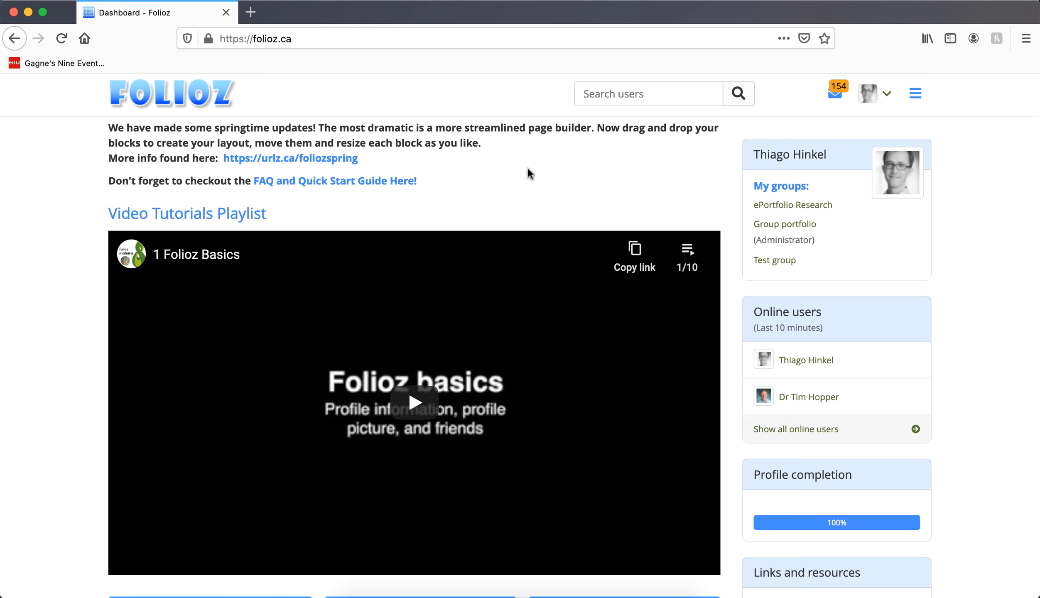
# Step: Search Google Images for "background image" in a new private browsing window
pyautogui.press('super+shift+p')
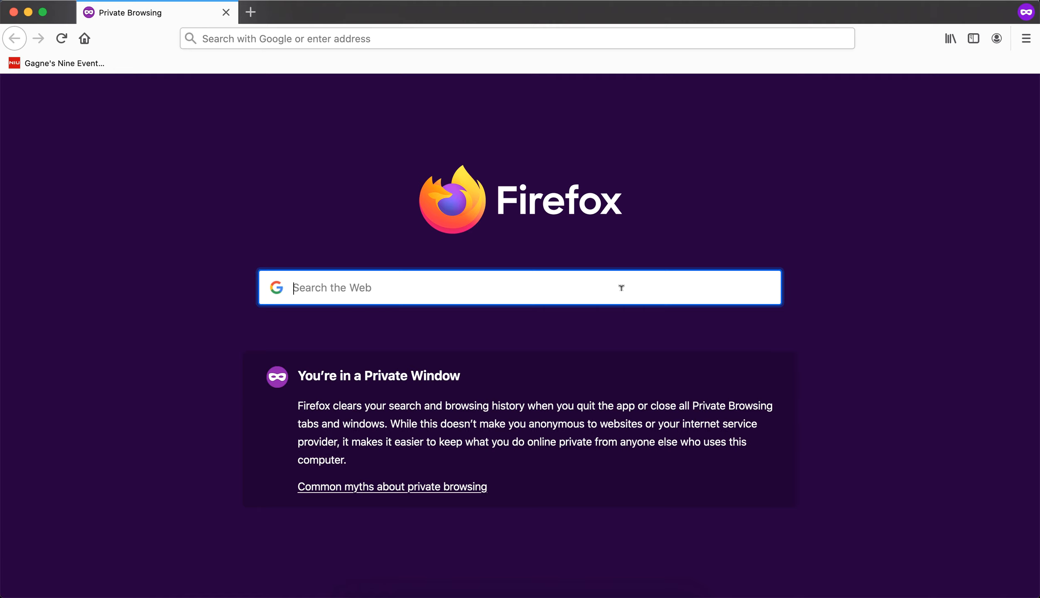
pyautogui.write('background image')
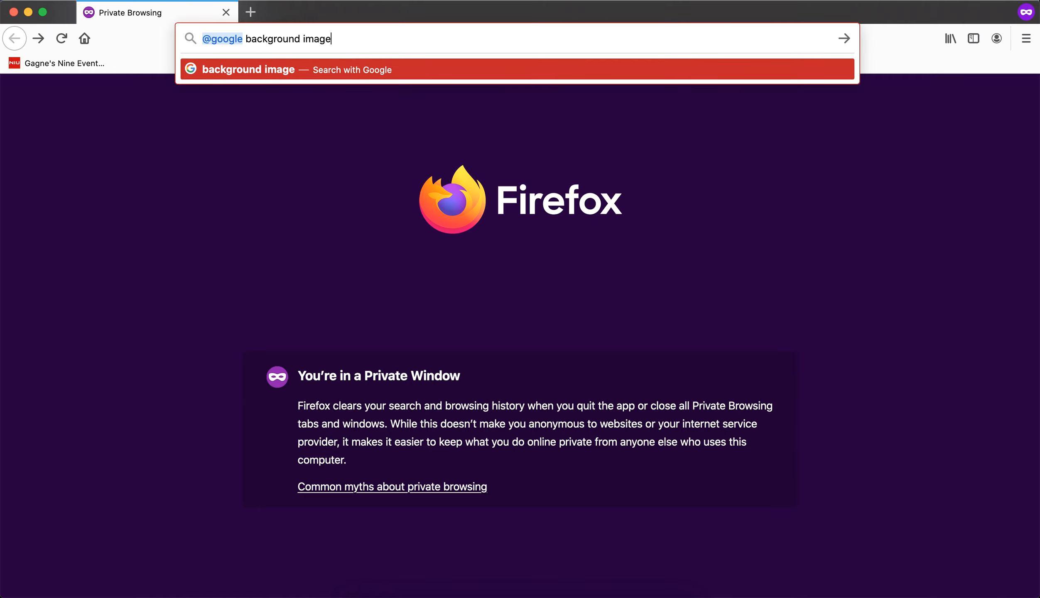
pyautogui.press('Return')
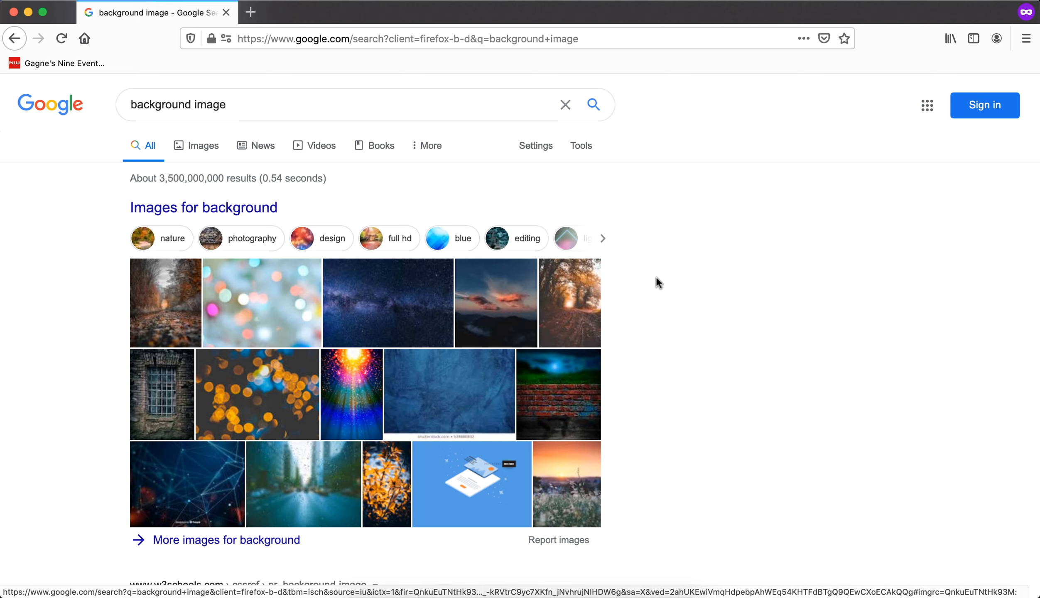
pyautogui.click(215, 152)
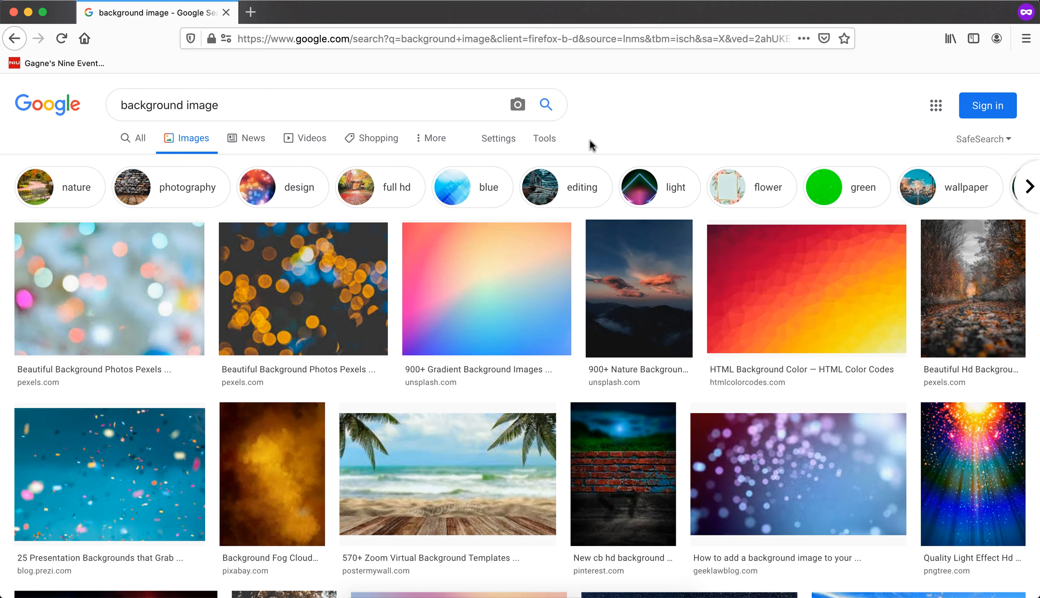
# Step: Filter the image results to Large size and the usage rights "Labeled for noncommercial reuse with modification"
pyautogui.click(545, 138)
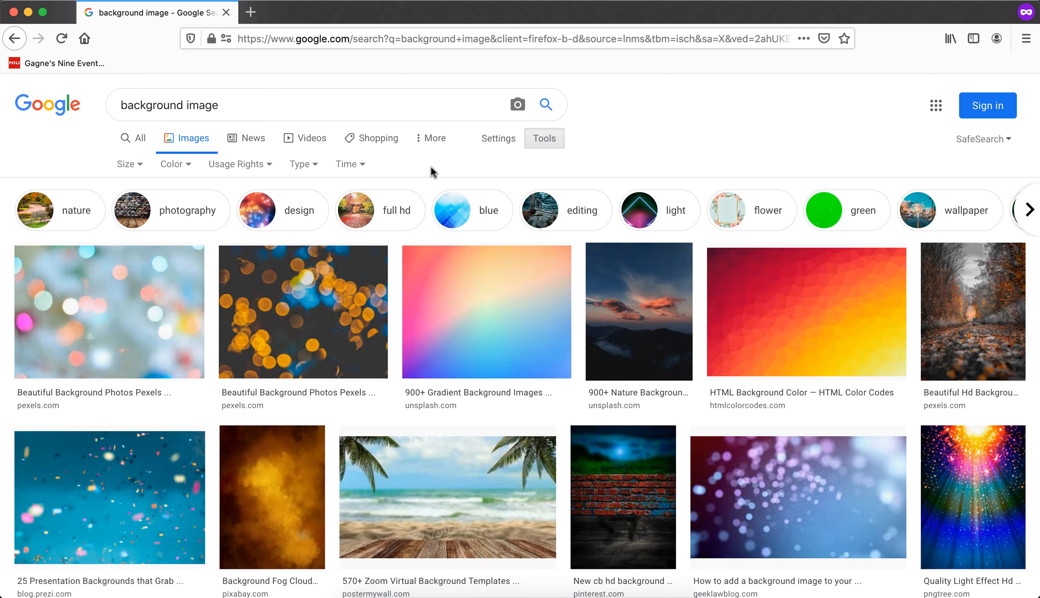
pyautogui.click(143, 167)
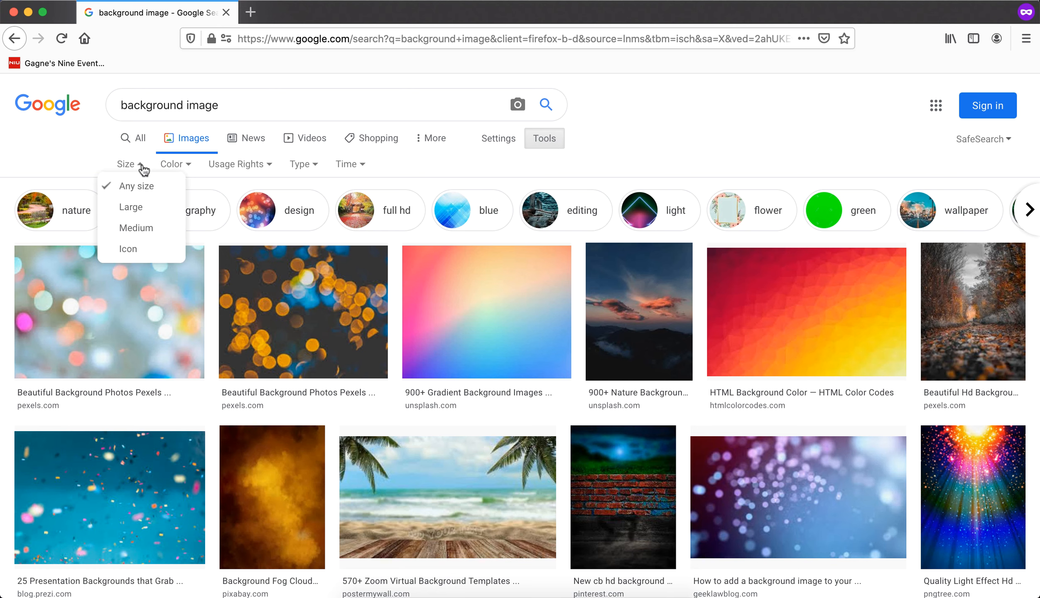
pyautogui.click(162, 205)
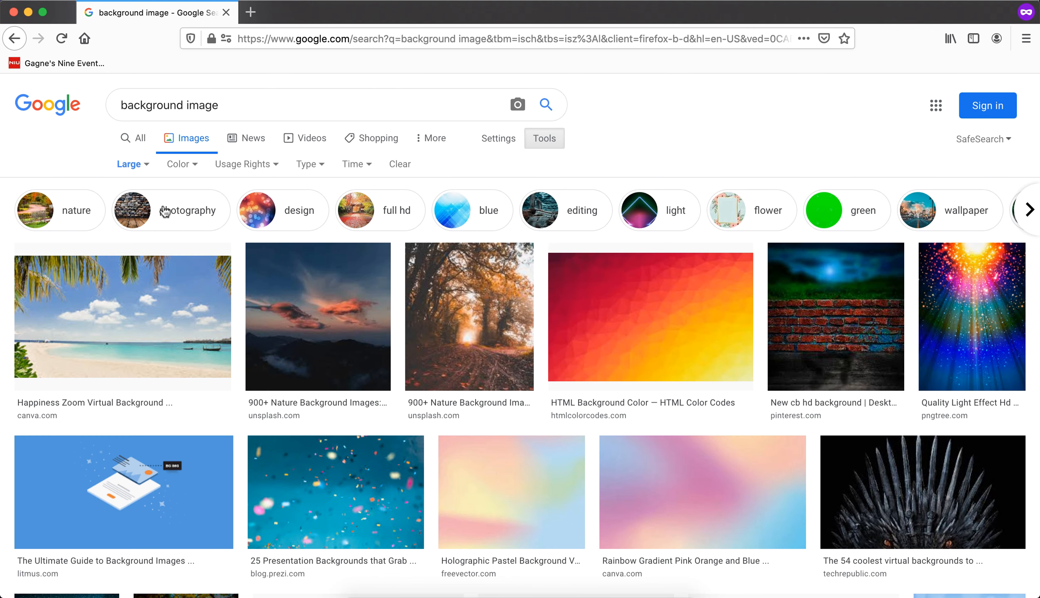
pyautogui.click(279, 172)
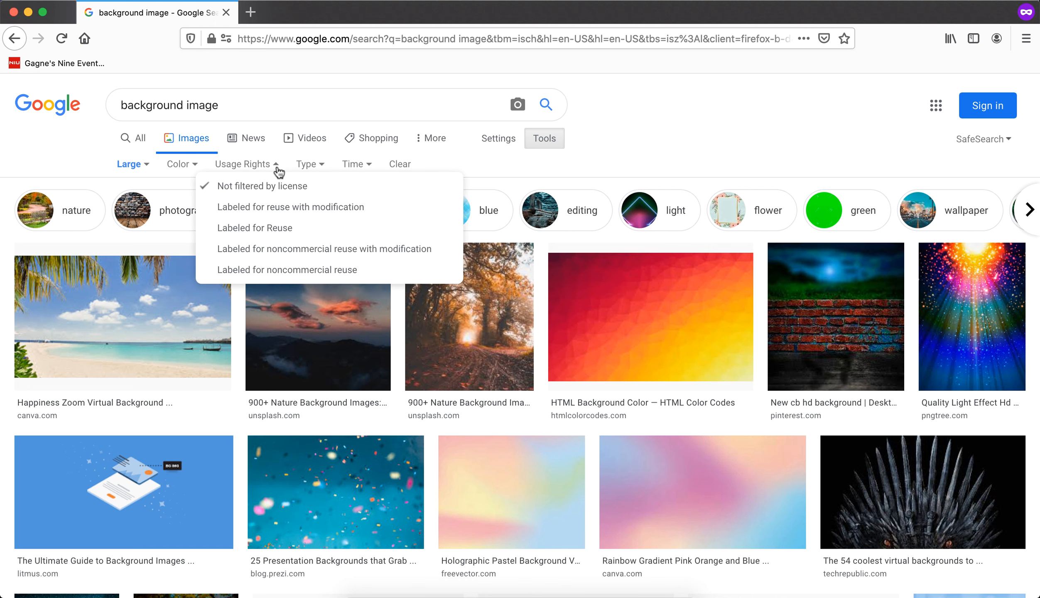
pyautogui.click(431, 250)
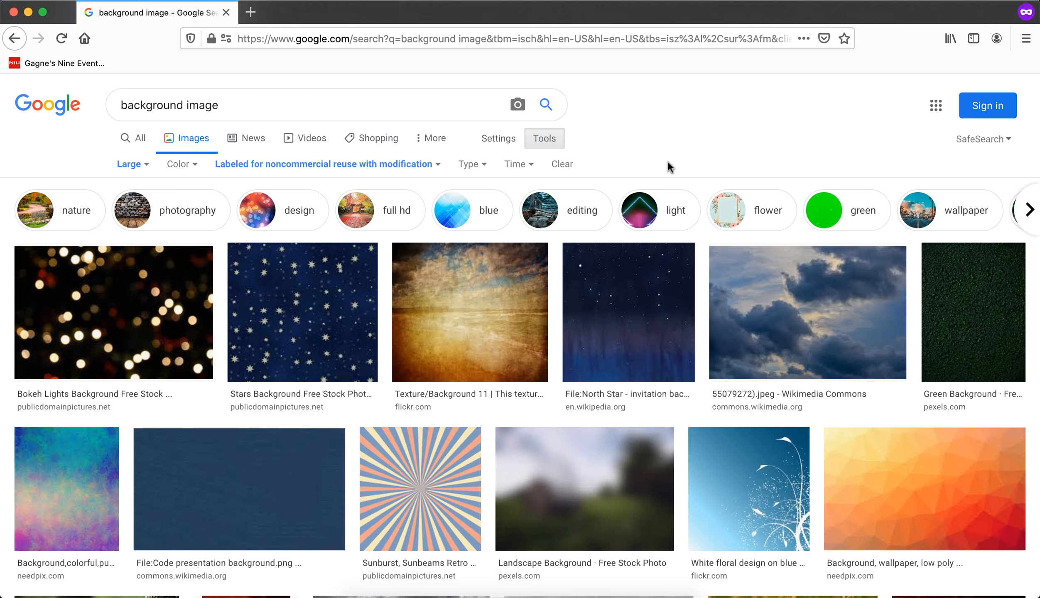
# Step: Save the LibreShot "Nature Background" photo to the Skin images folder as "field" and close the private window
pyautogui.scroll(-5, 668, 167)
pyautogui.scroll(-7, 621, 351)
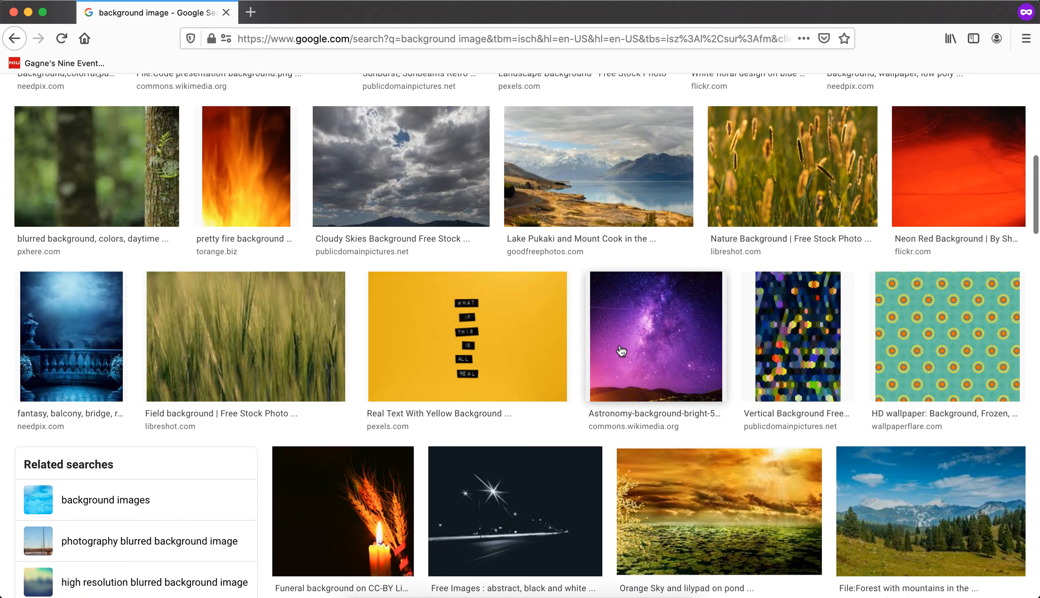
pyautogui.scroll(3, 621, 351)
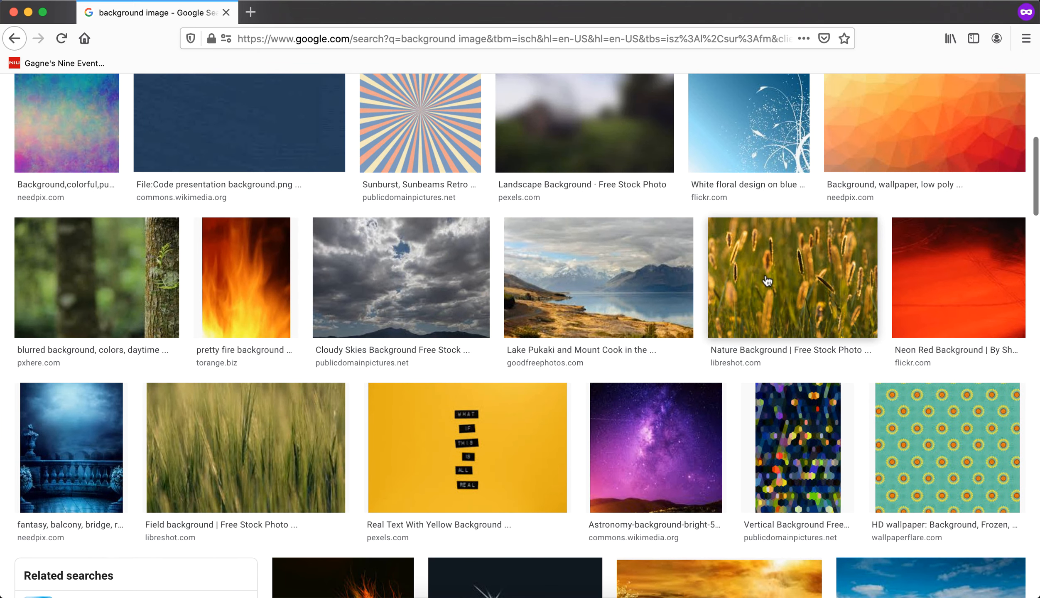
pyautogui.click(767, 281)
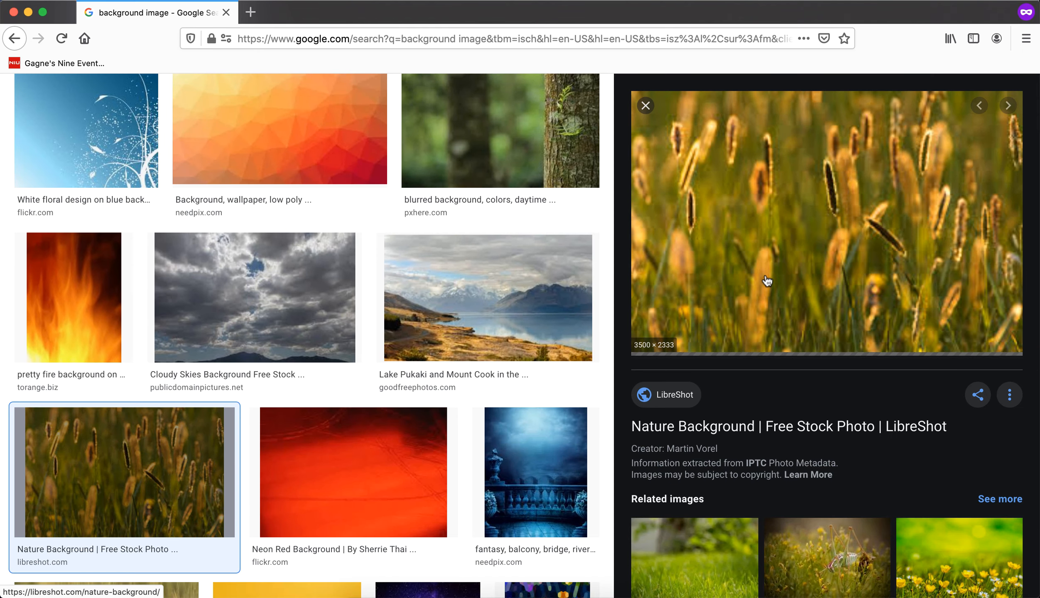
pyautogui.rightClick(841, 251)
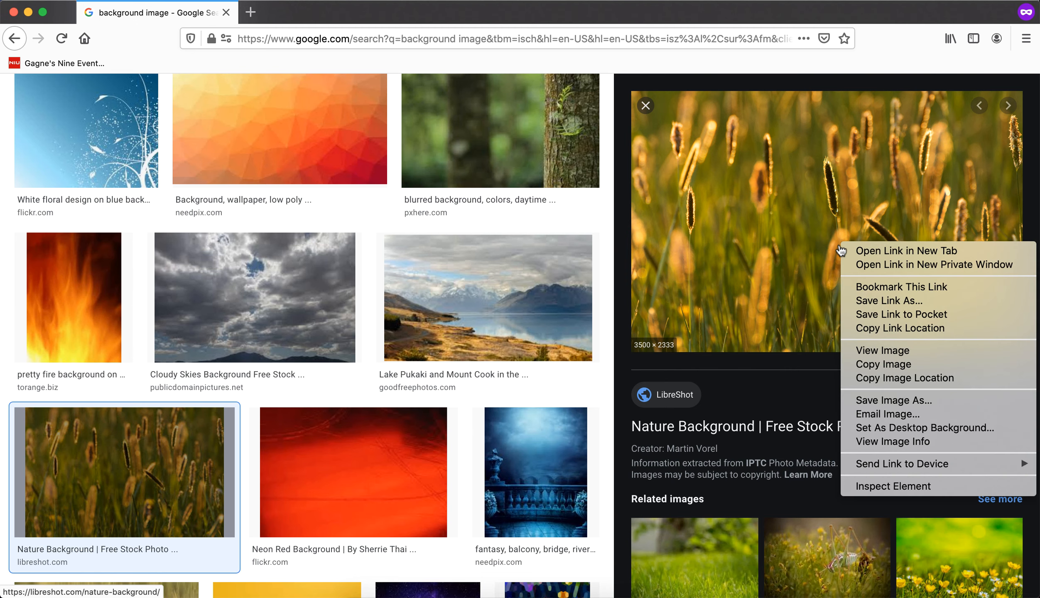
pyautogui.click(952, 401)
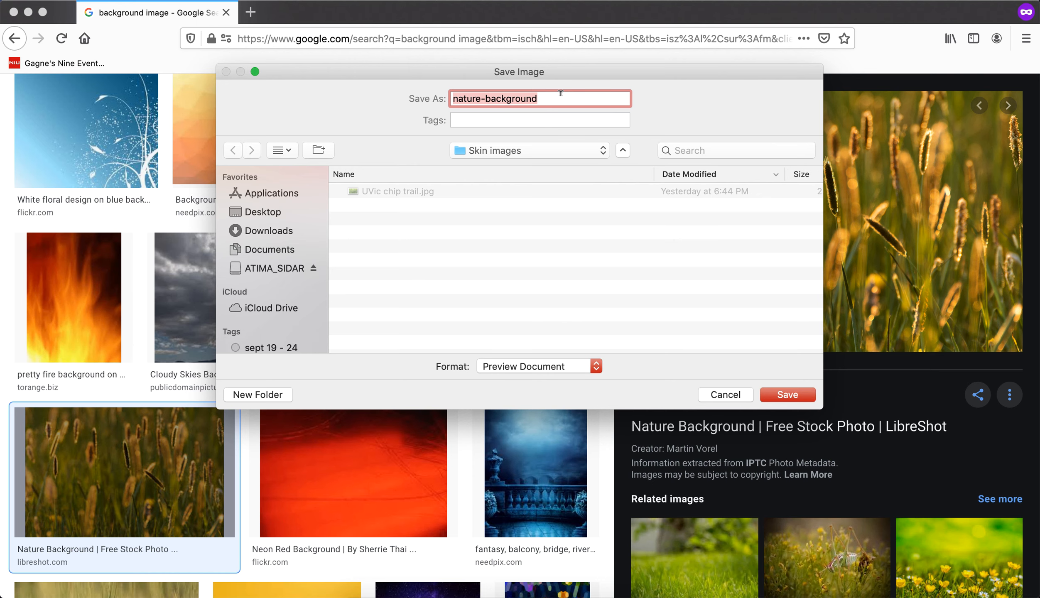
pyautogui.write('field')
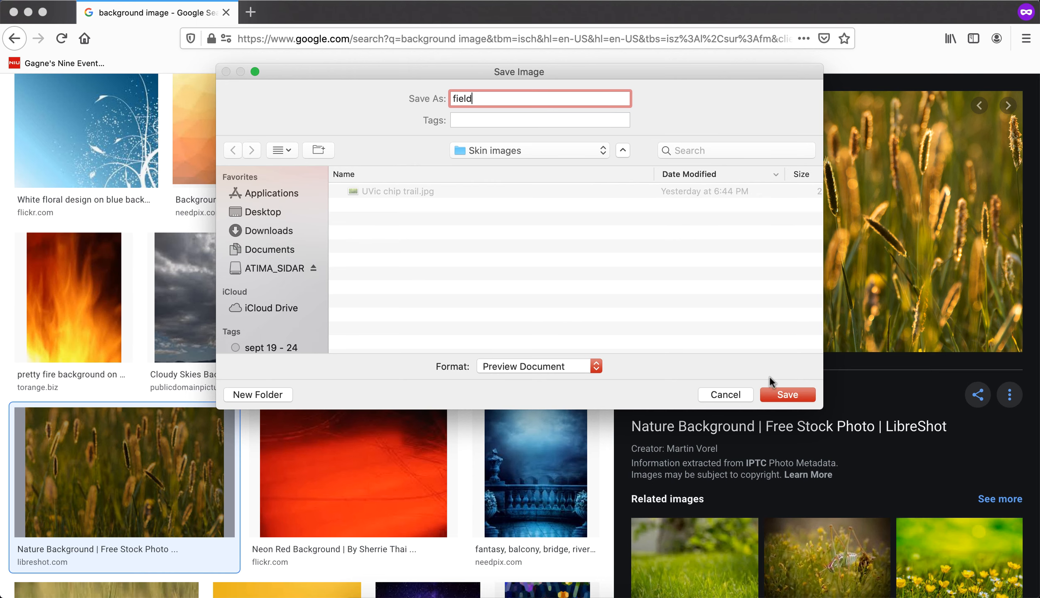
pyautogui.click(780, 398)
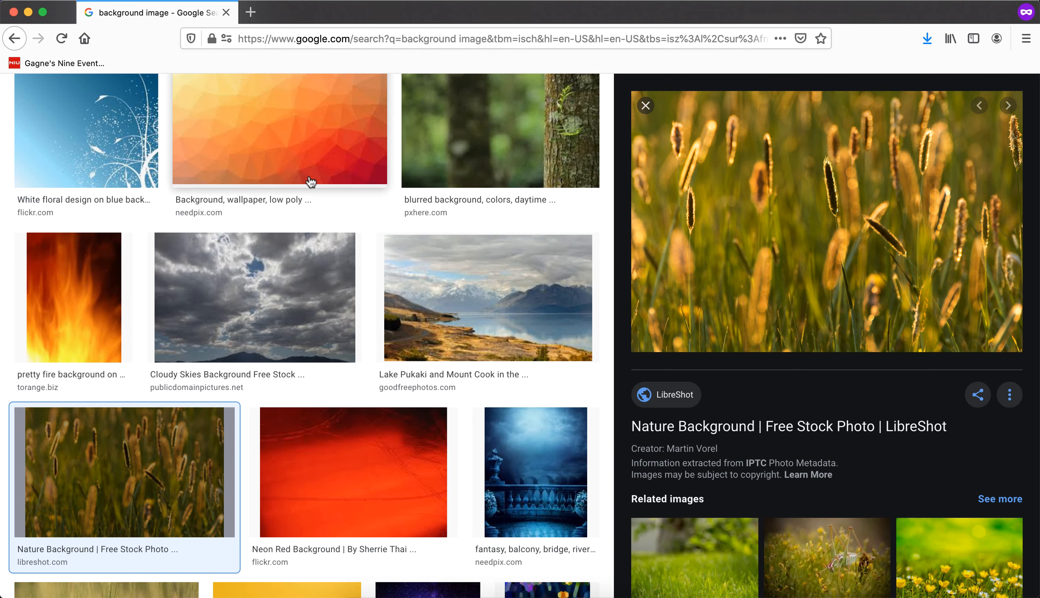
pyautogui.click(227, 13)
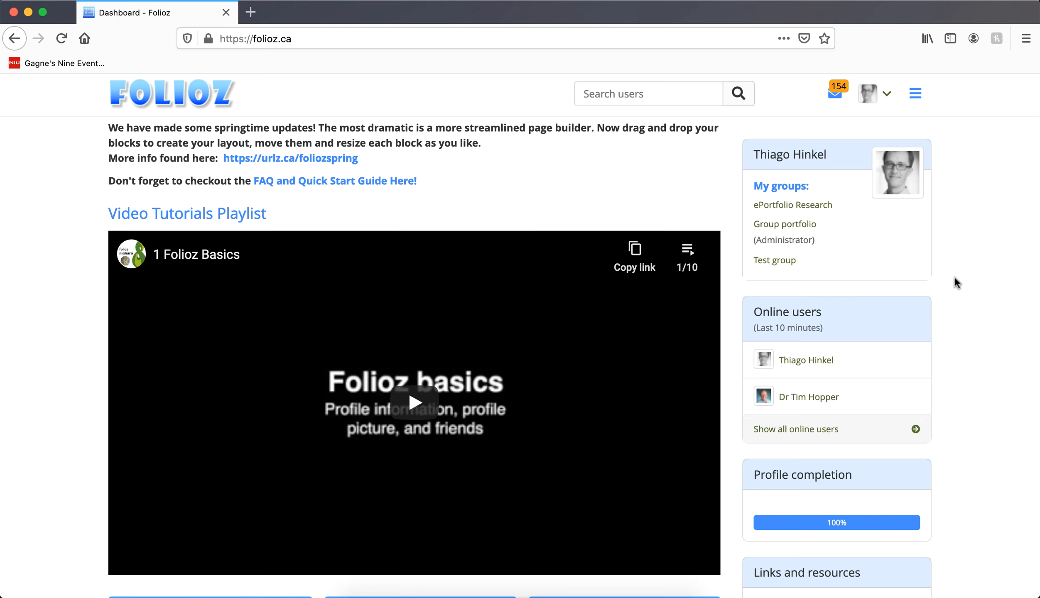
# Step: Open the Imagez editor from the dashboard's links and resources
pyautogui.scroll(-10, 954, 277)
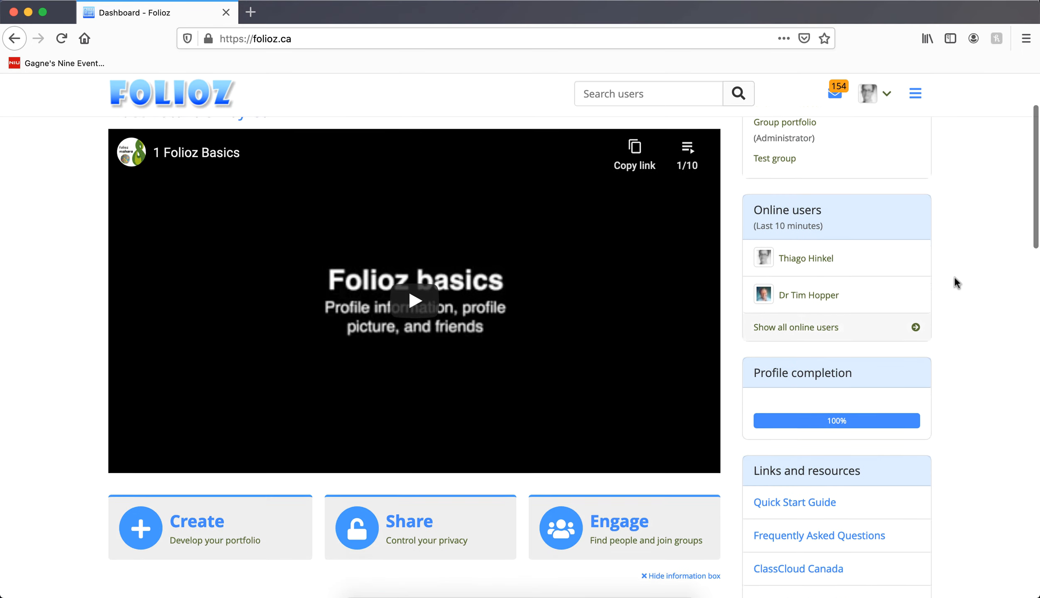
pyautogui.scroll(-2, 955, 277)
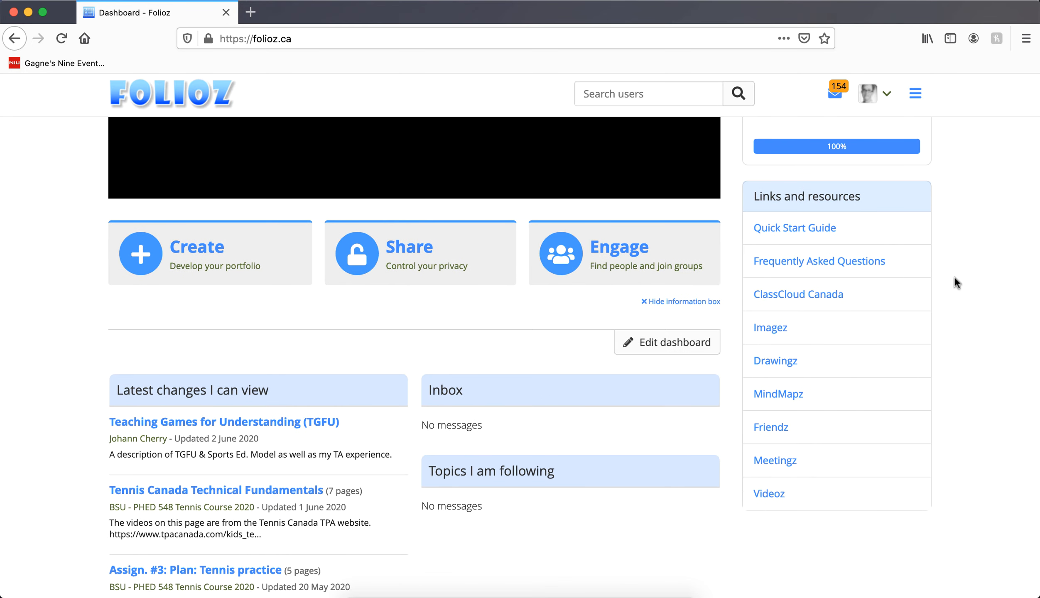
pyautogui.click(775, 331)
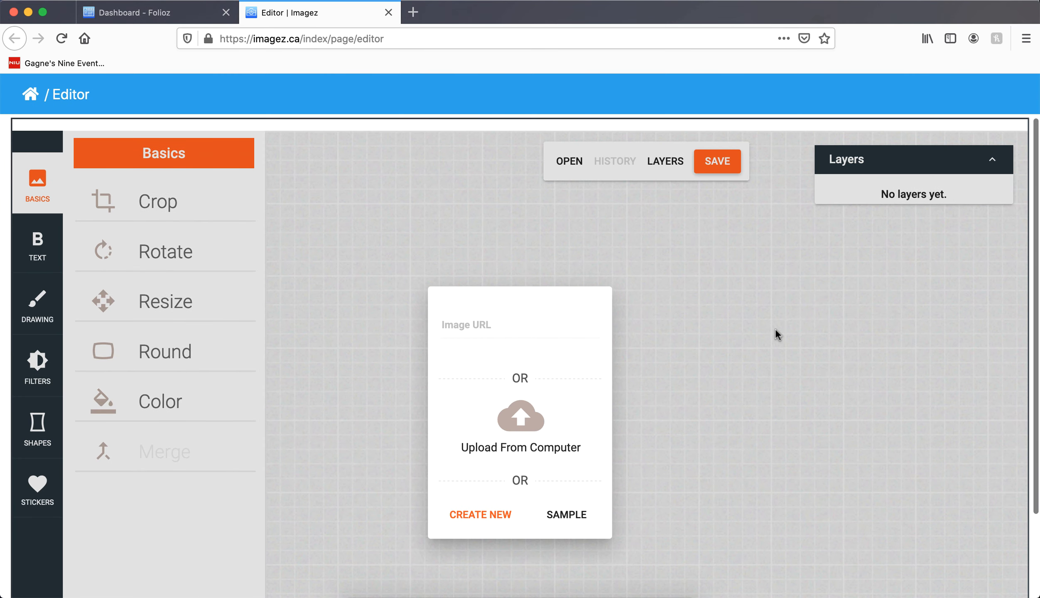
# Step: Upload field.jpg from the computer and open it in the image editor
pyautogui.click(566, 414)
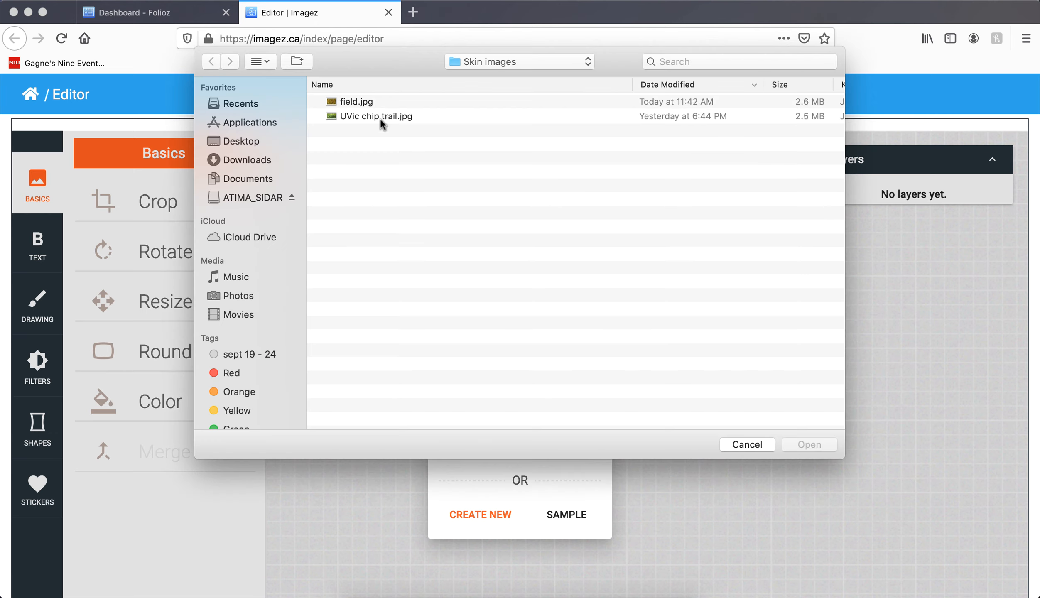
pyautogui.click(389, 101)
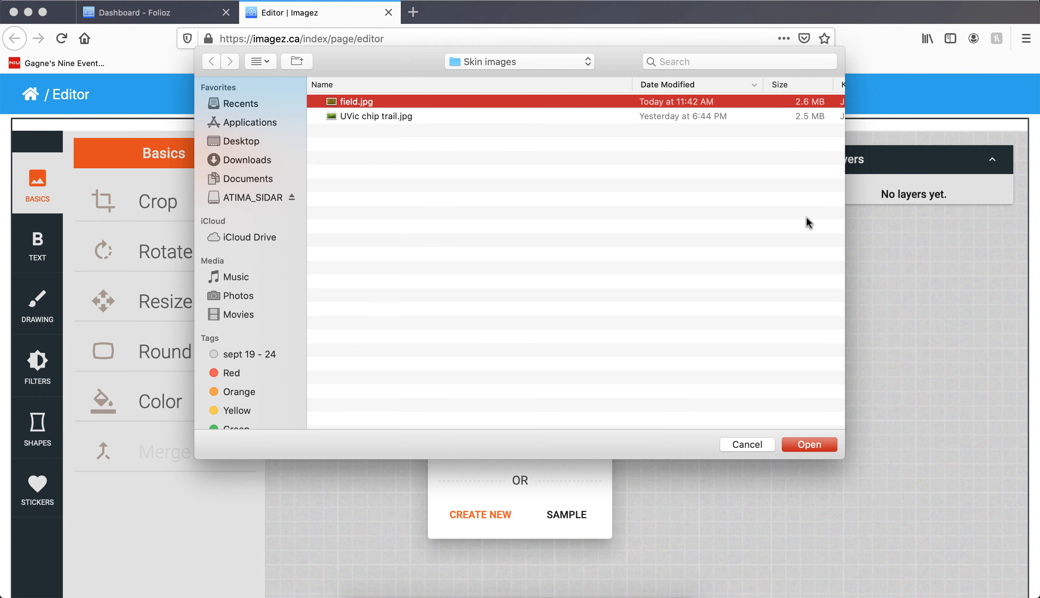
pyautogui.click(809, 445)
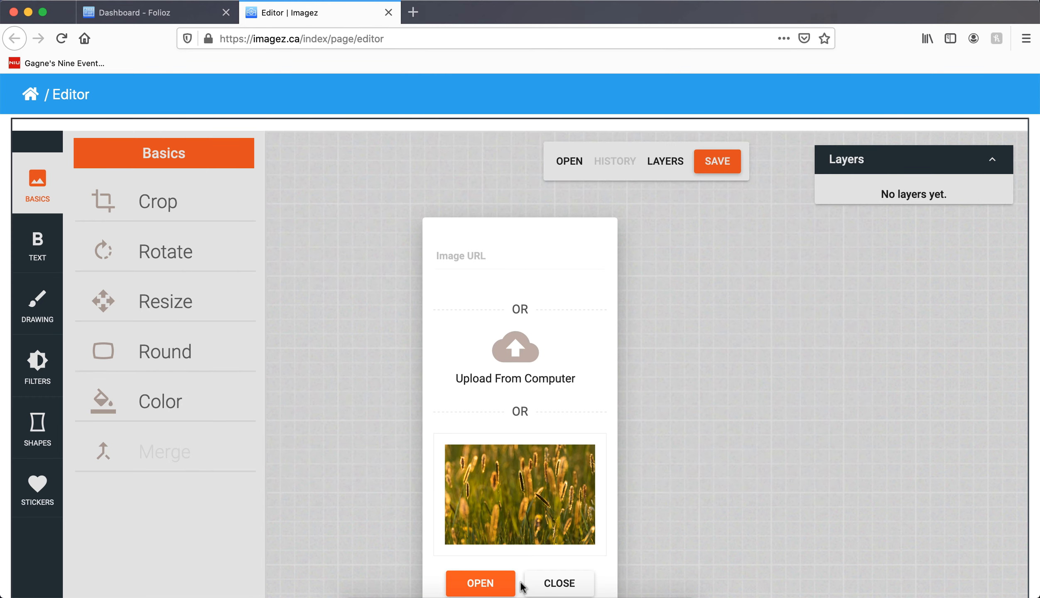
pyautogui.click(500, 584)
# Step: Resize the field image to a width of 1700 pixels with its aspect ratio maintained
pyautogui.scroll(-1, 562, 501)
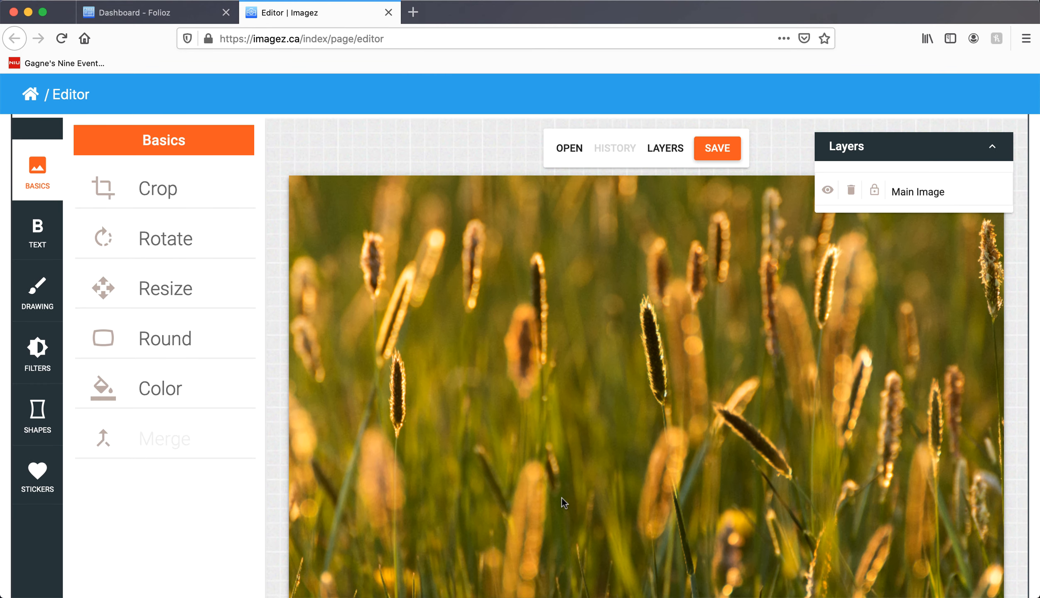
pyautogui.click(203, 296)
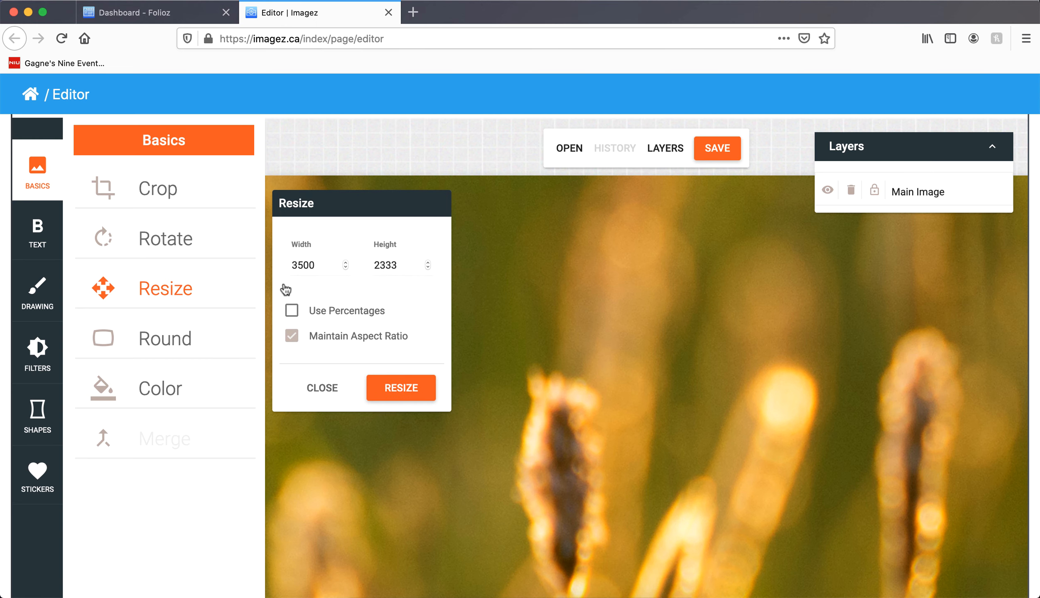
pyautogui.moveTo(315, 265); pyautogui.dragTo(291, 265)
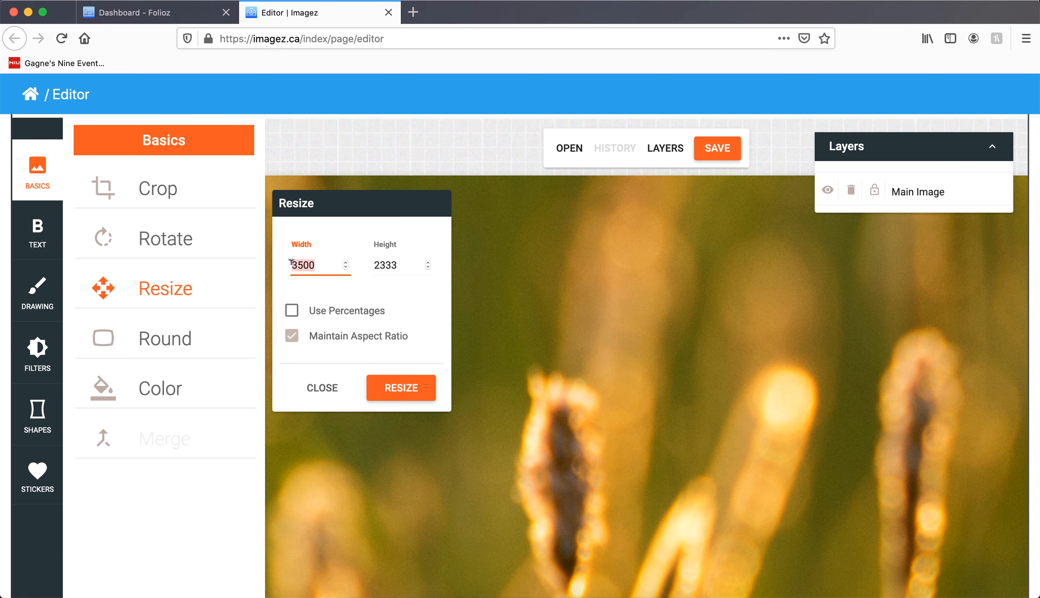
pyautogui.write('1700')
pyautogui.click(405, 397)
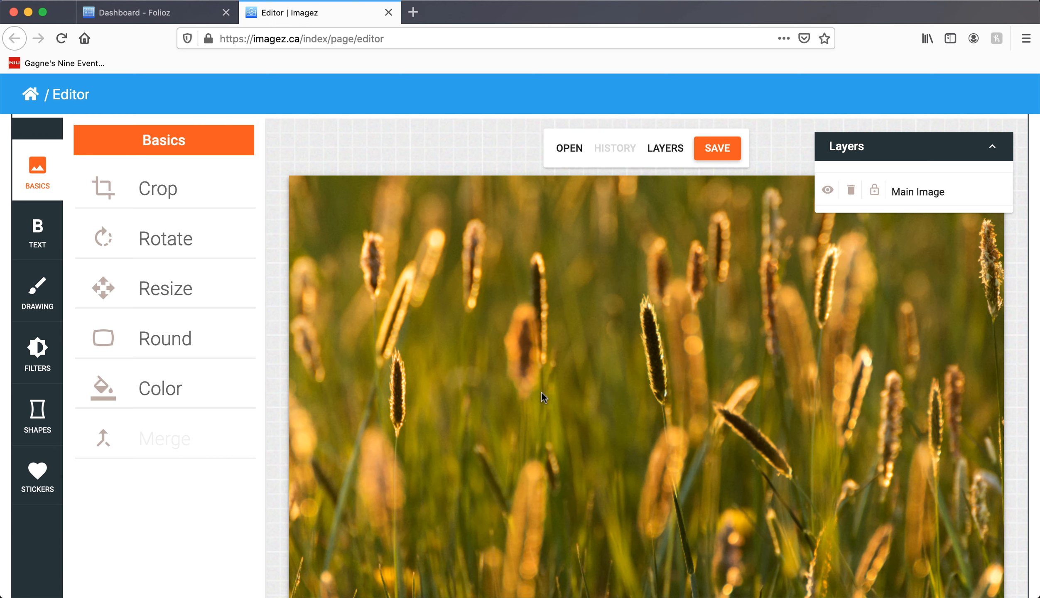
# Step: Save the resized picture to the computer as a JPEG named "image" at quality 3 and close the editor
pyautogui.click(710, 161)
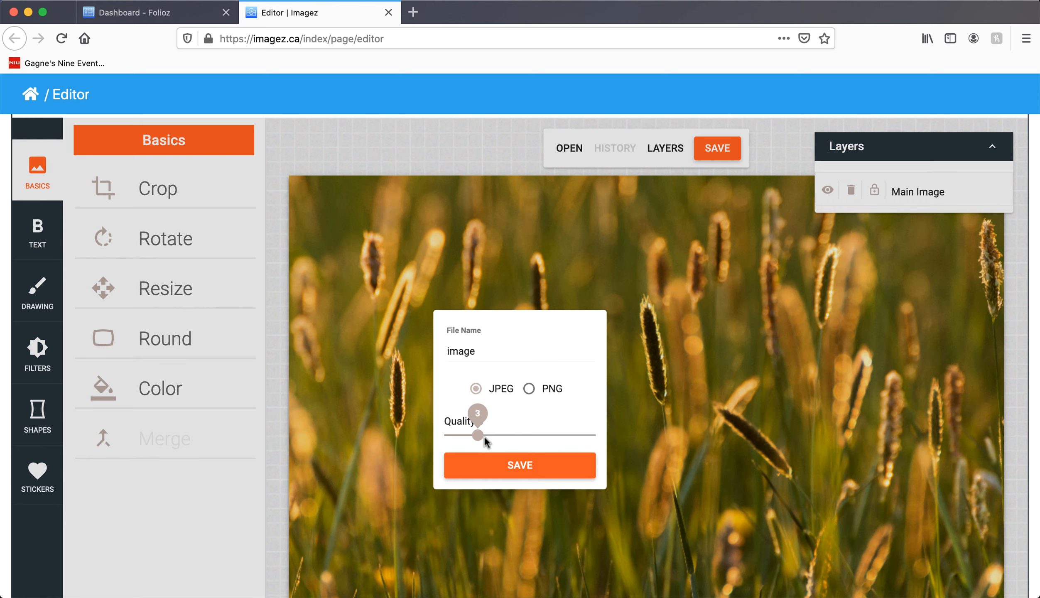
pyautogui.click(509, 460)
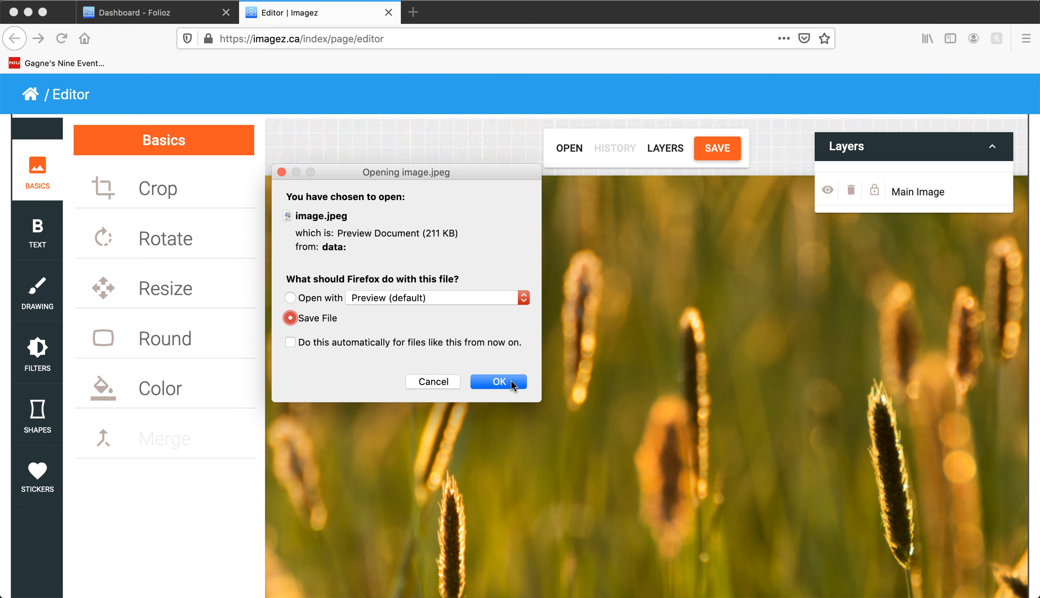
pyautogui.click(513, 383)
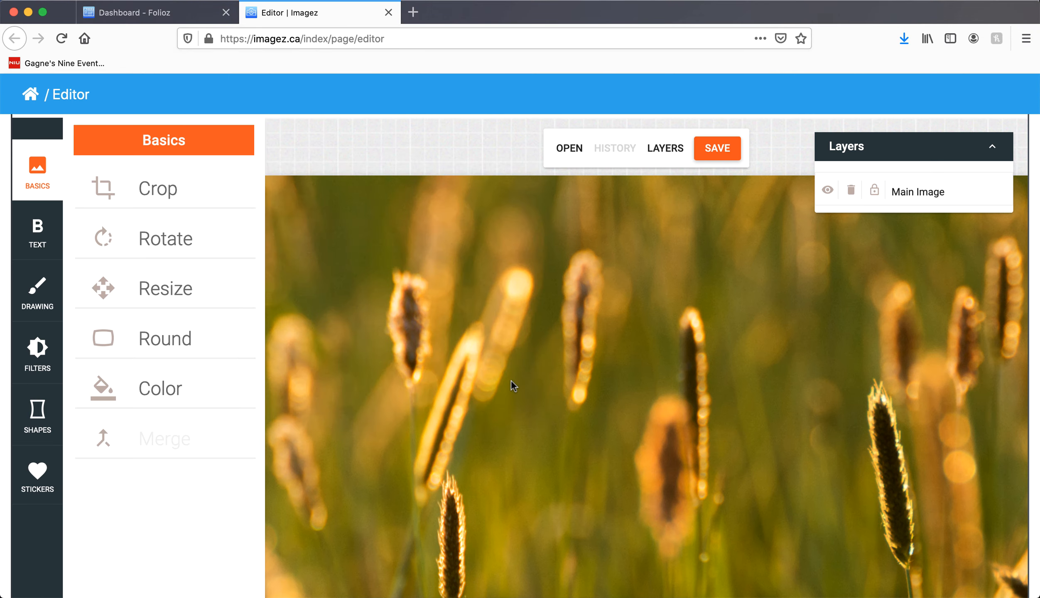
pyautogui.click(390, 13)
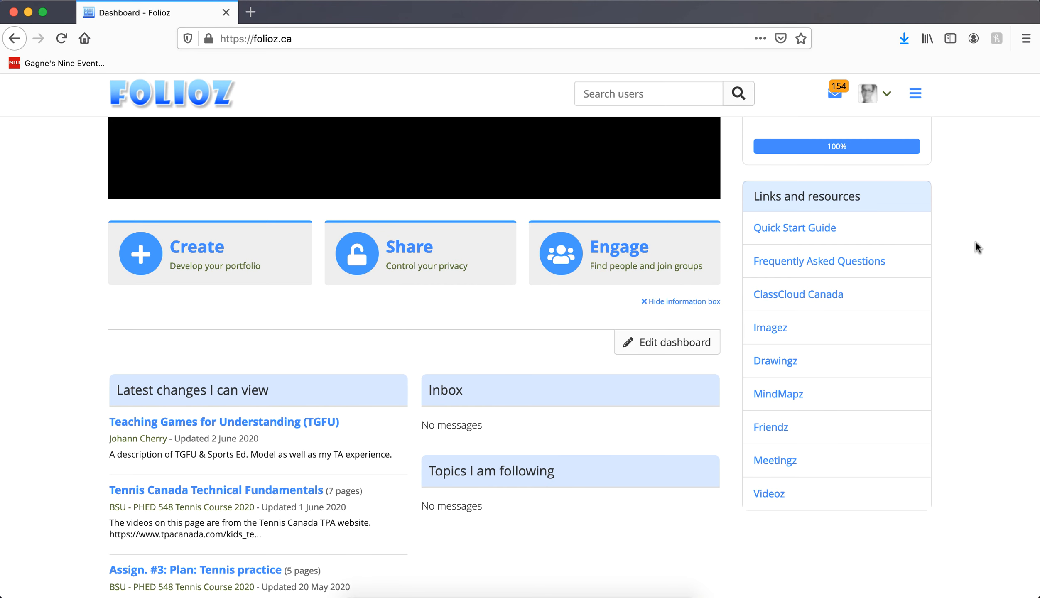
# Step: Open the portfolio's Files page from the Create section of the main navigation
pyautogui.scroll(9, 975, 240)
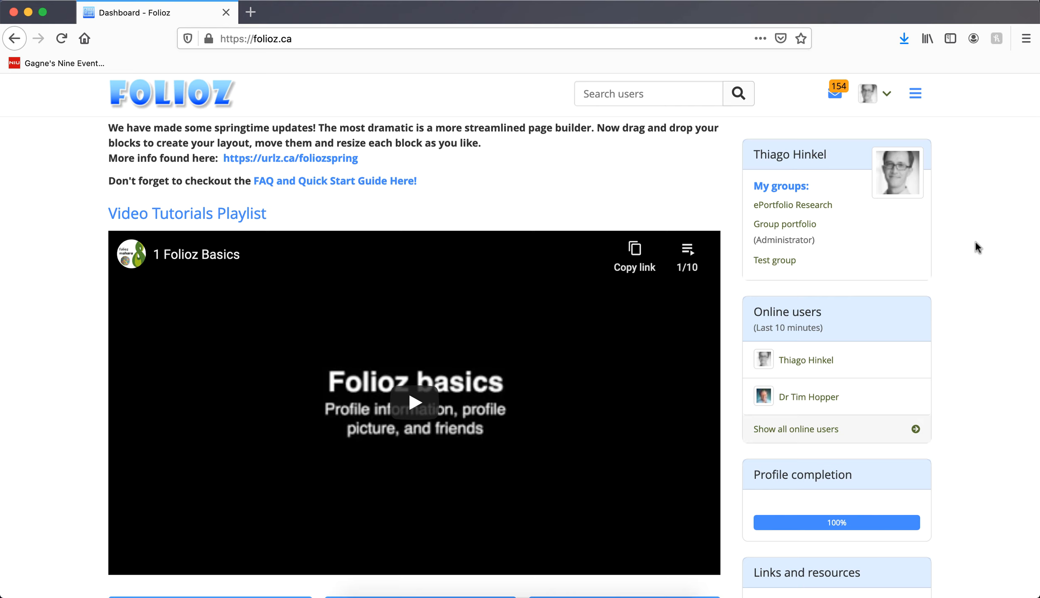
pyautogui.click(920, 104)
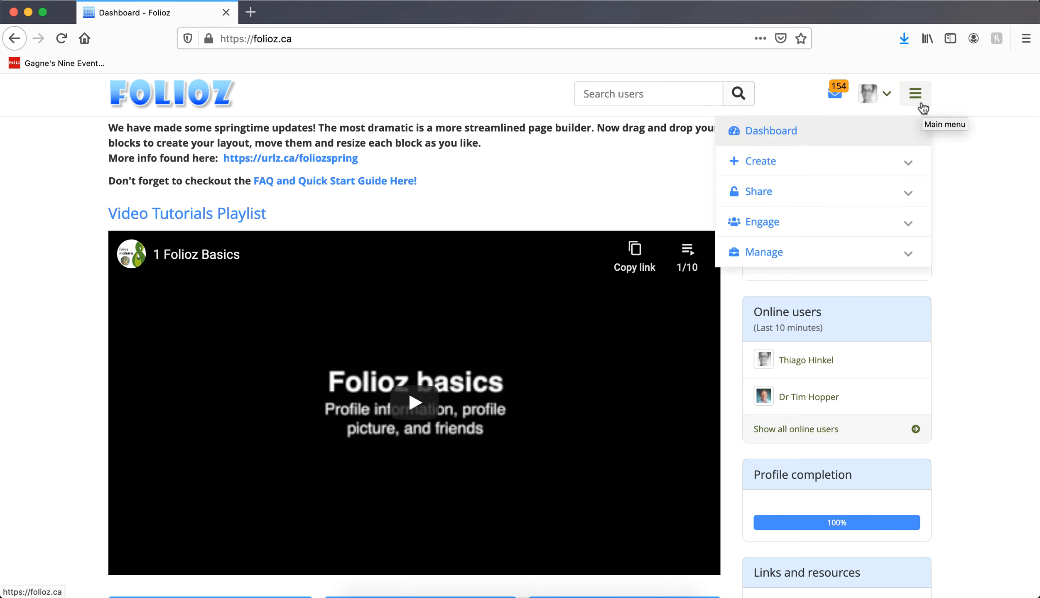
pyautogui.click(909, 163)
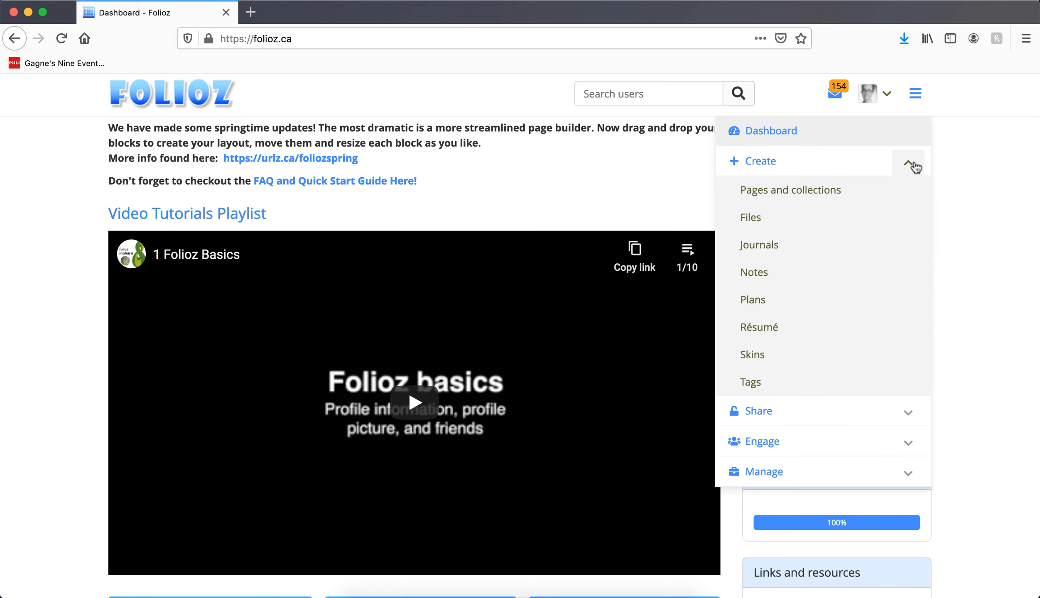
pyautogui.click(893, 216)
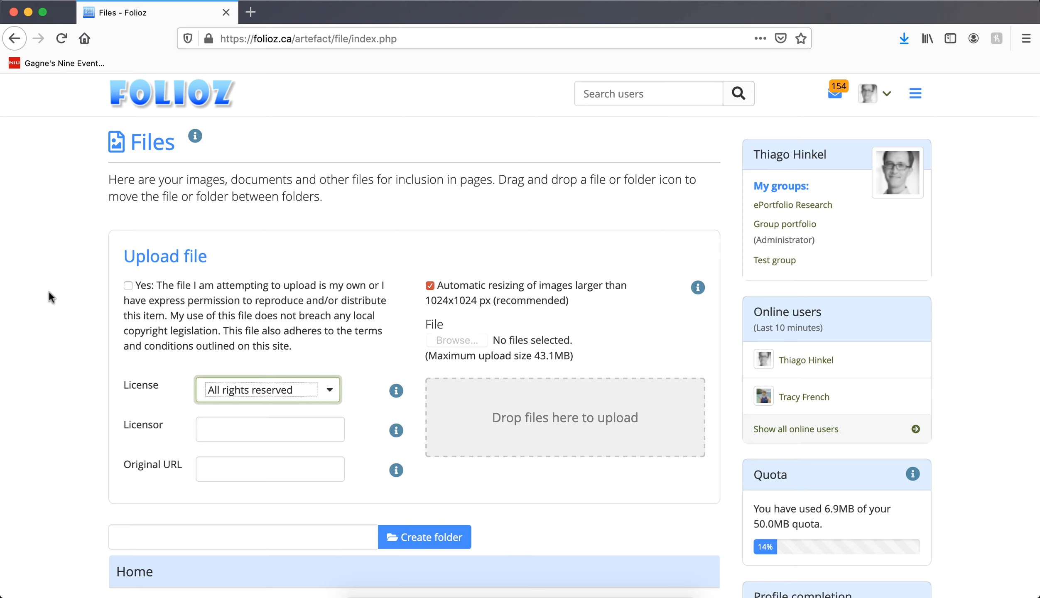
# Step: Open the Skins folder in the portfolio's file list
pyautogui.scroll(-8, 48, 290)
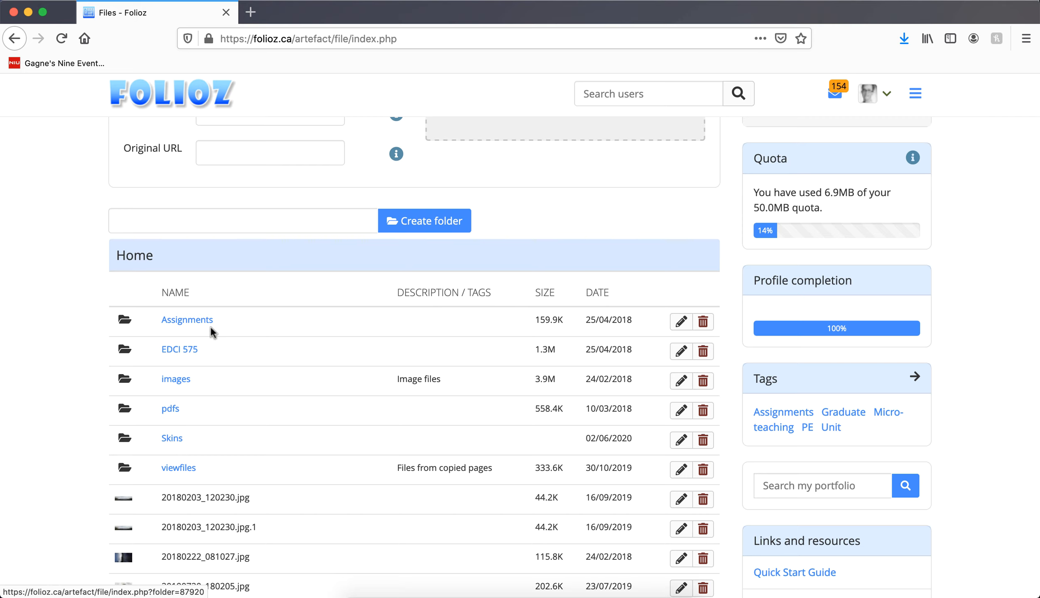
pyautogui.click(232, 219)
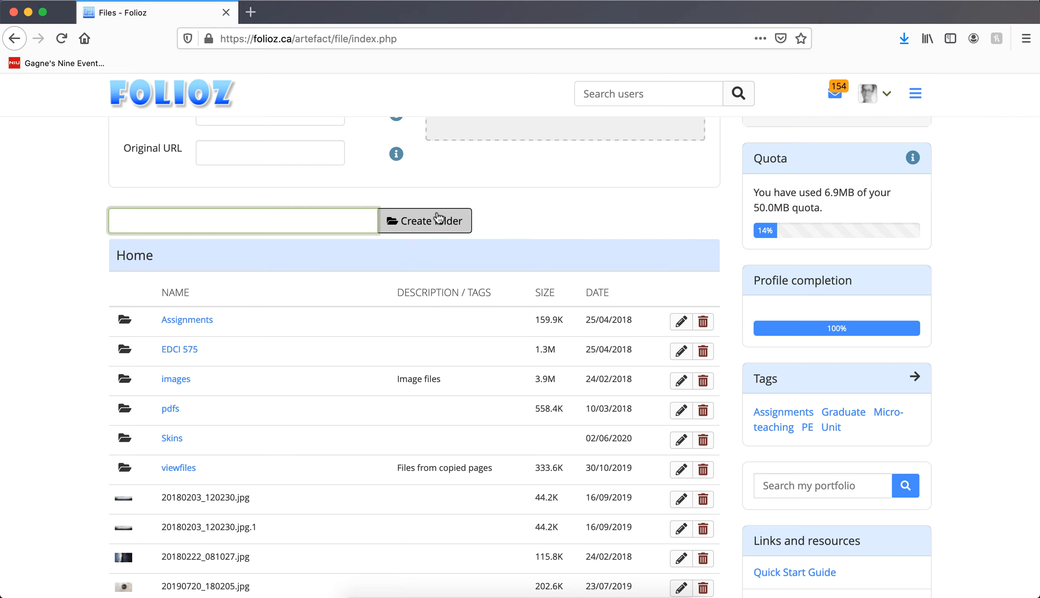
pyautogui.click(175, 437)
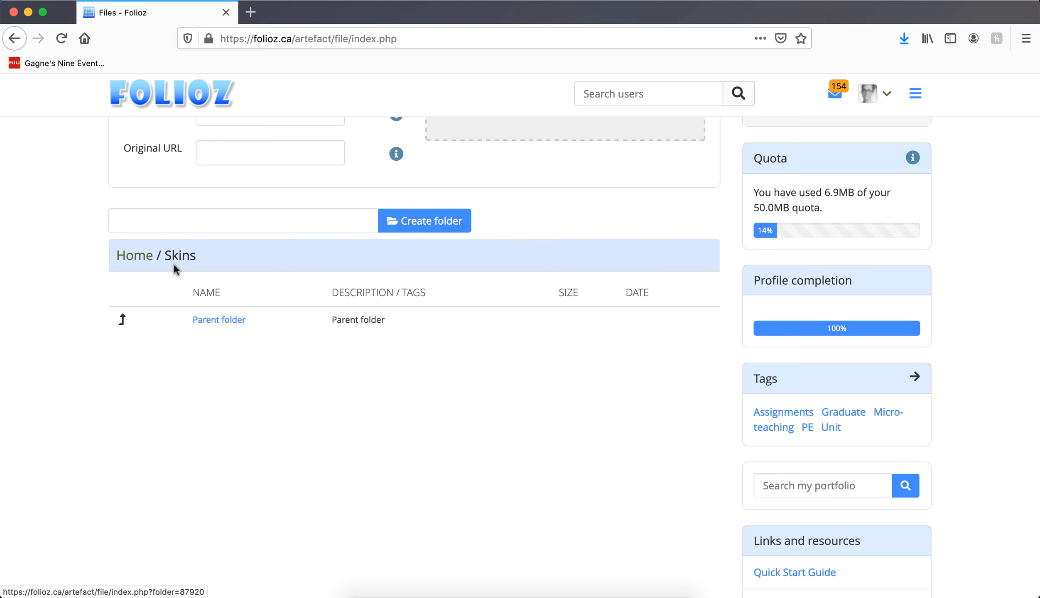
# Step: Accept the copyright declaration, turn off automatic image resizing and upload image.jpeg to the Skins folder
pyautogui.scroll(8, 51, 205)
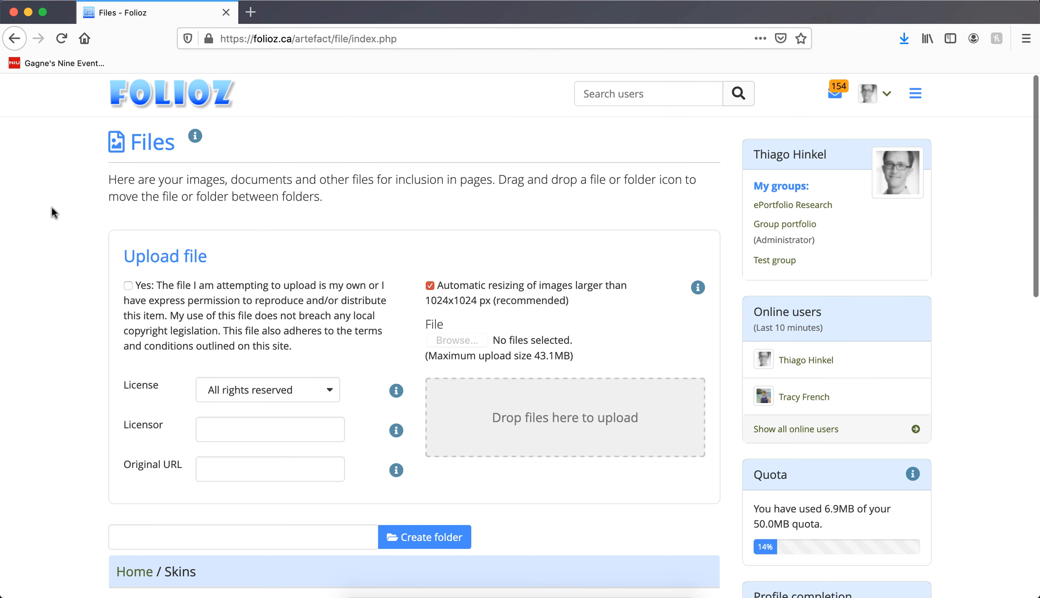
pyautogui.click(128, 285)
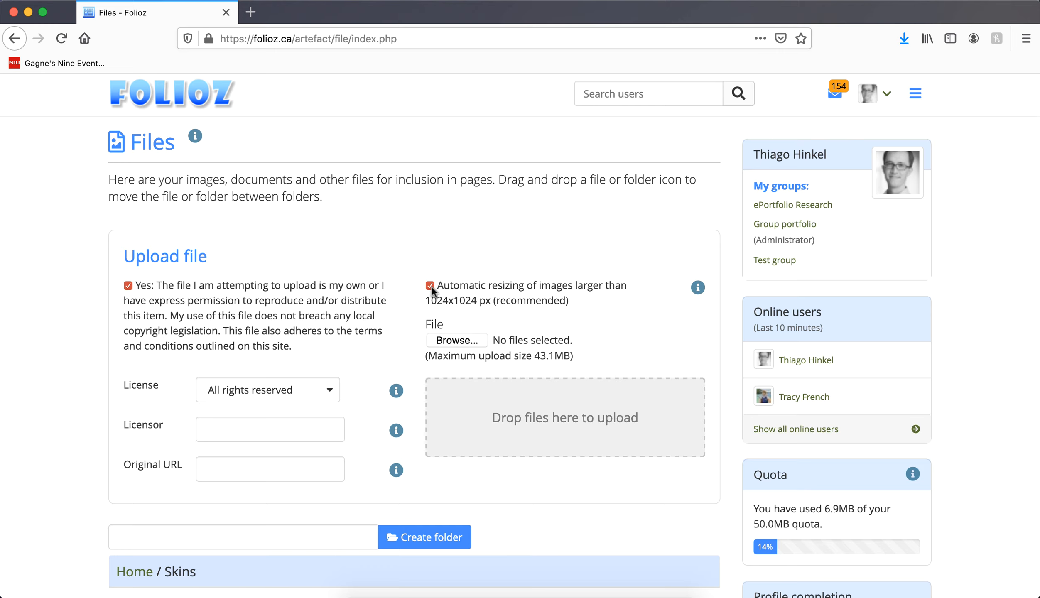
pyautogui.click(484, 342)
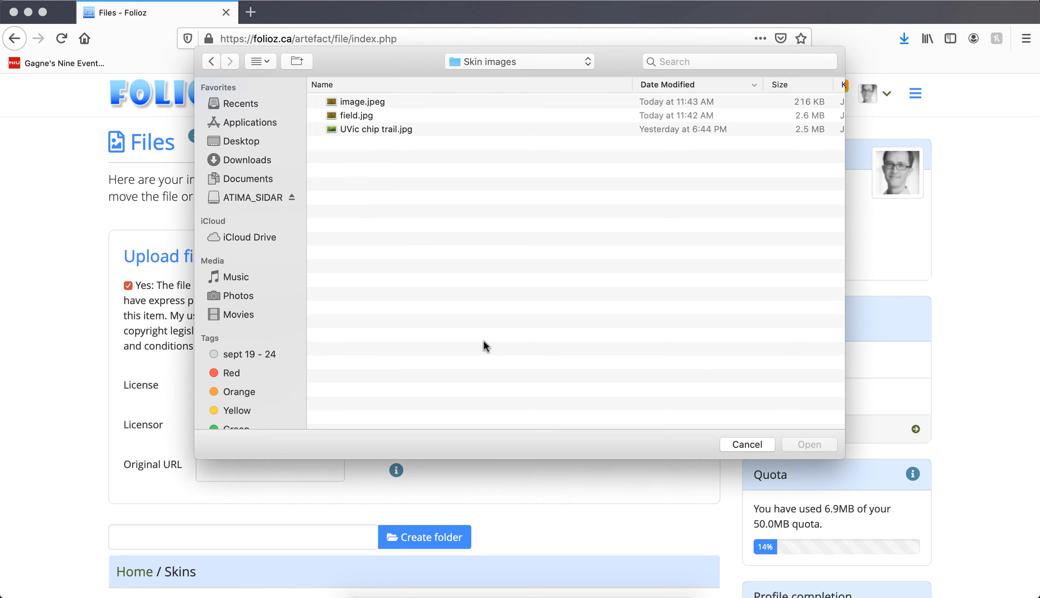
pyautogui.click(544, 99)
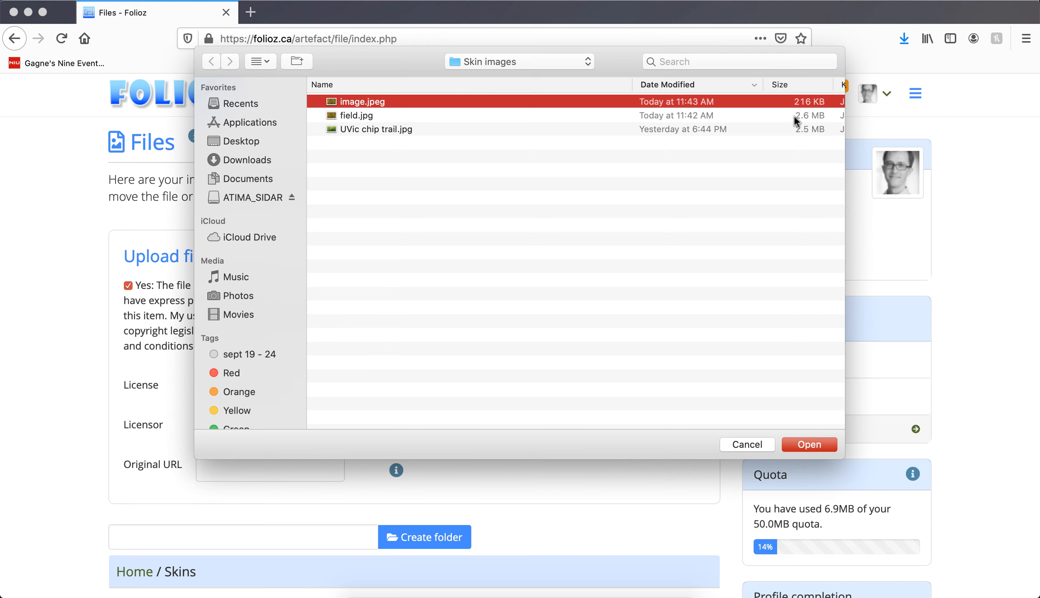
pyautogui.click(814, 445)
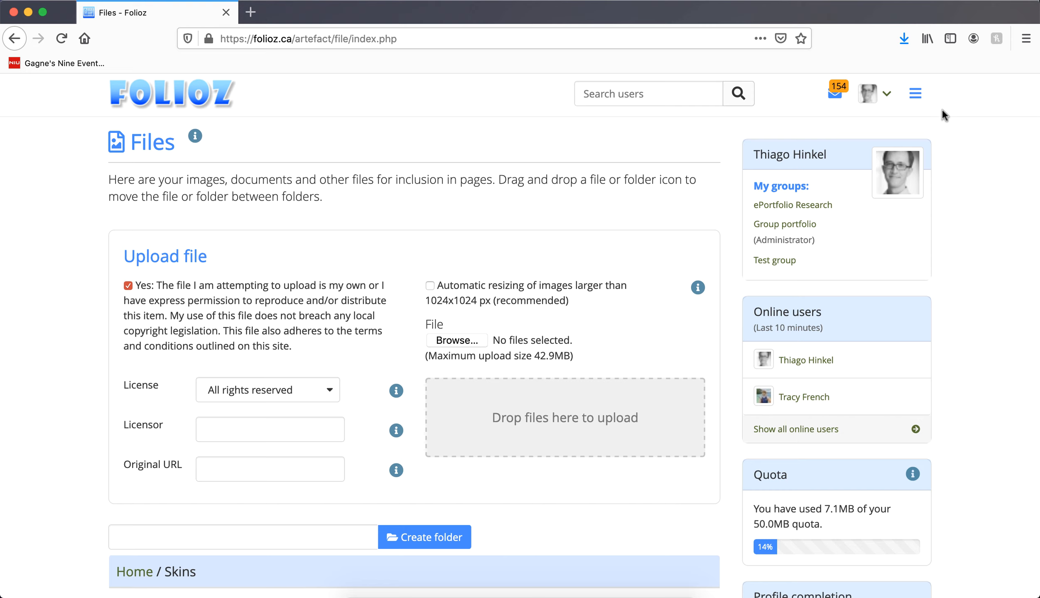
# Step: Start a new skin from the Skins page, title it "Field" and make it a public skin
pyautogui.click(918, 95)
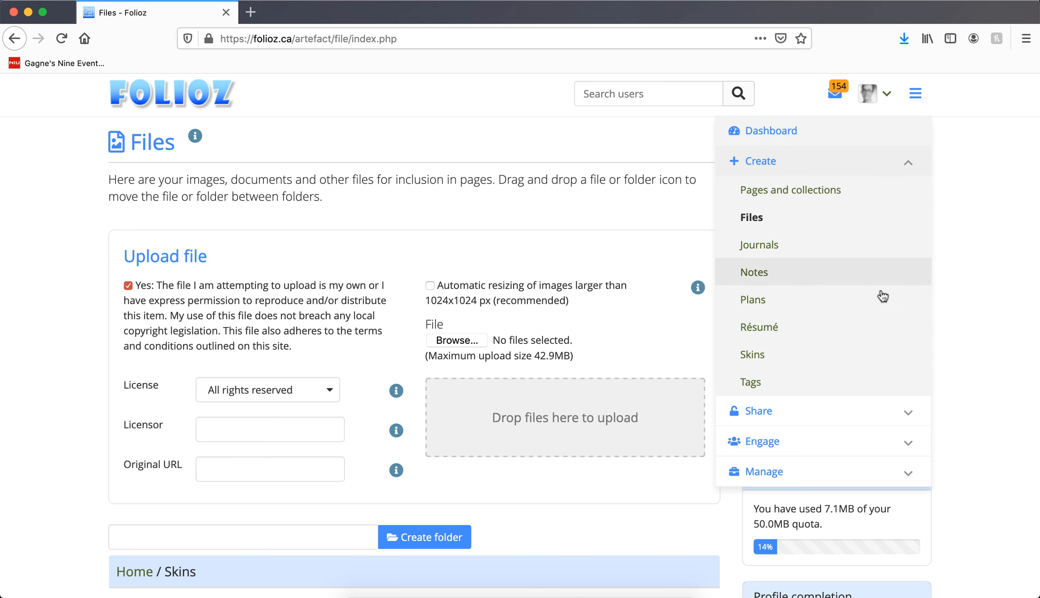
pyautogui.click(883, 354)
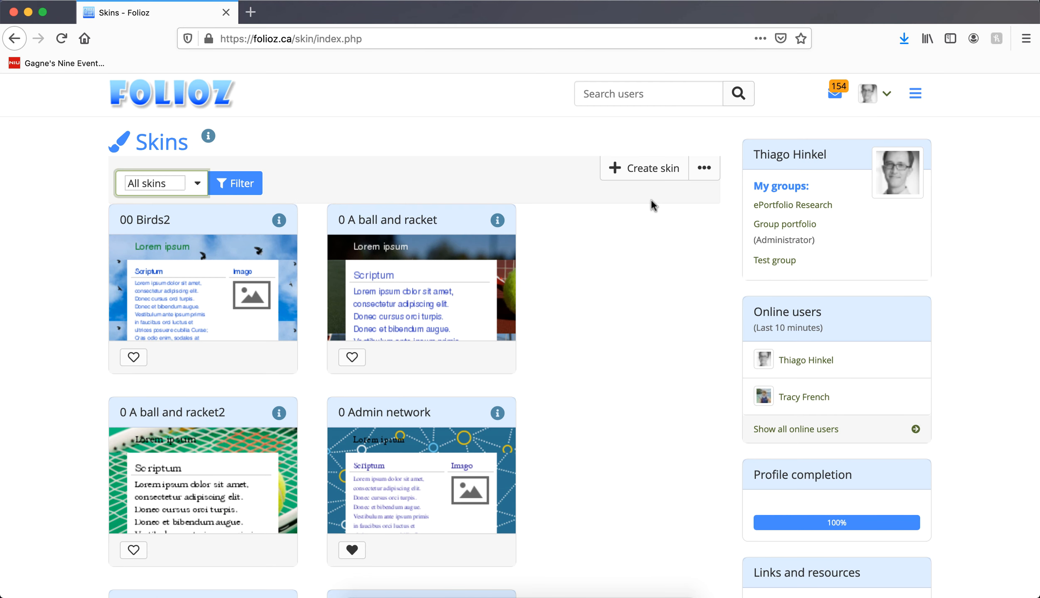
pyautogui.click(647, 171)
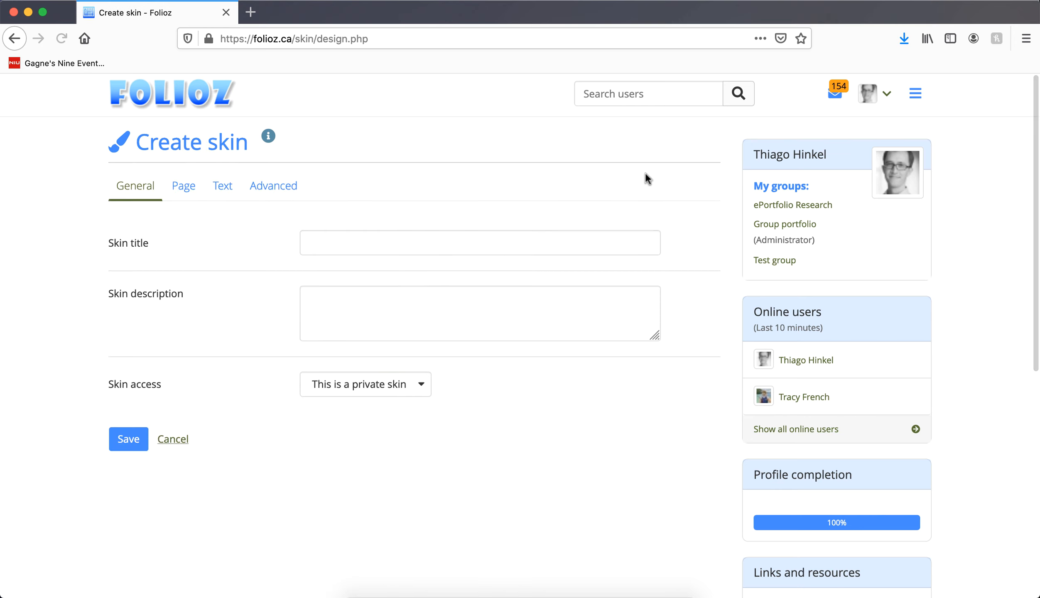
pyautogui.click(481, 232)
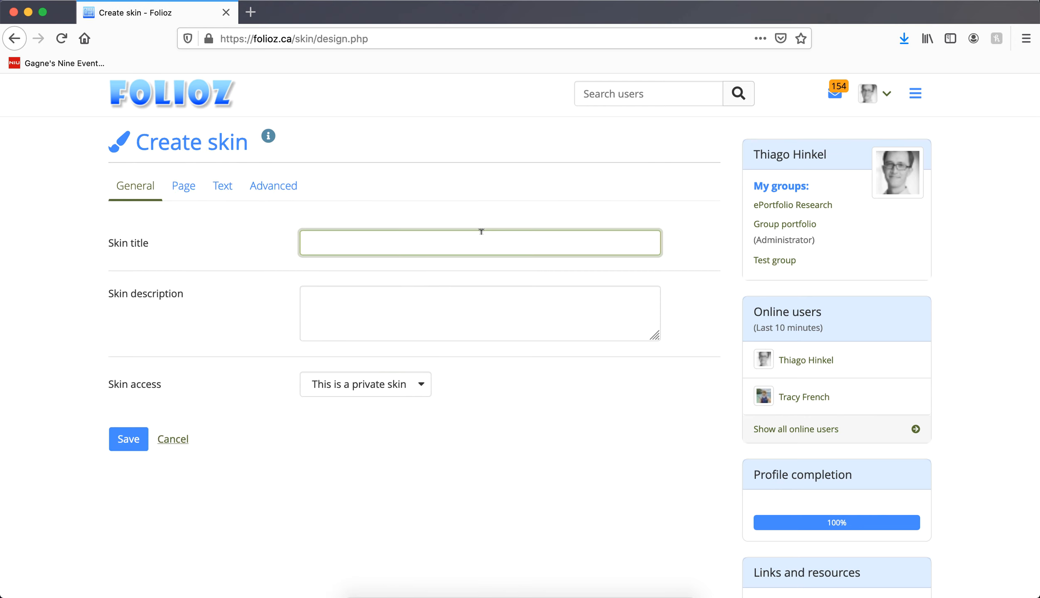
pyautogui.write('Field')
pyautogui.click(427, 390)
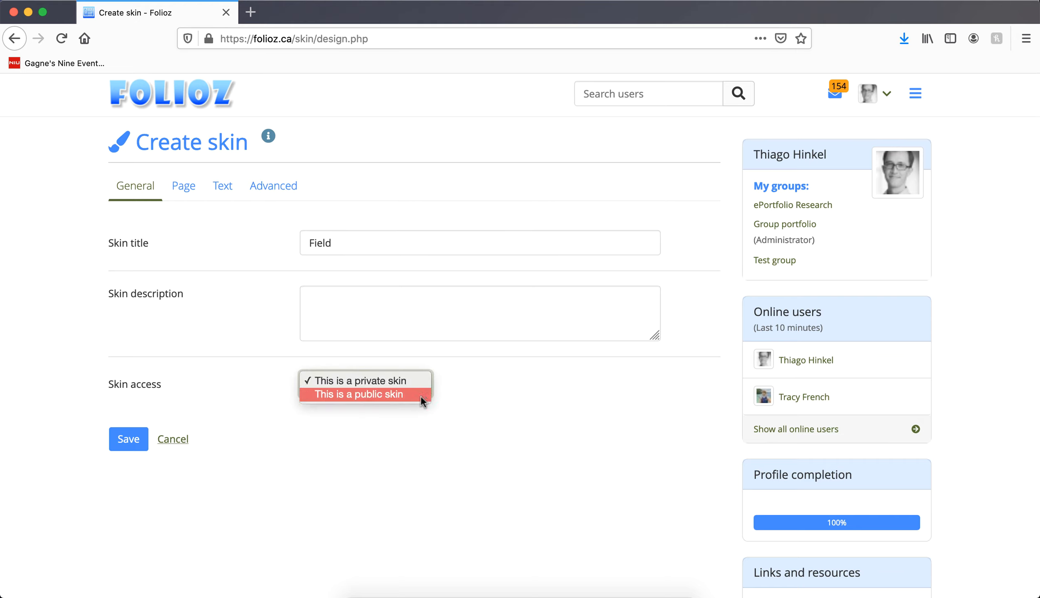
pyautogui.click(421, 397)
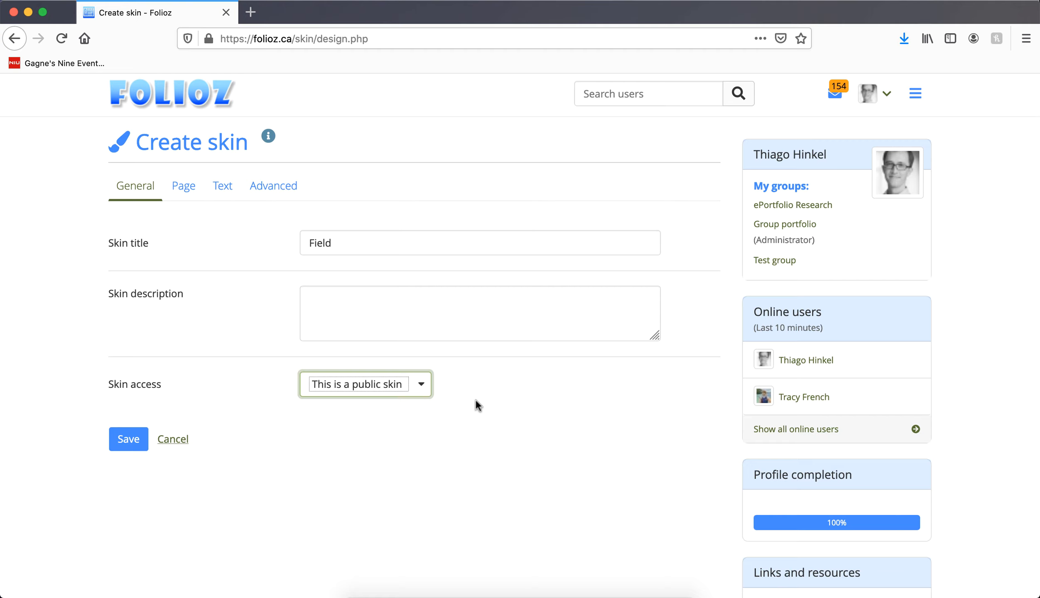
# Step: Set the skin's header background image to image.jpeg from the Skins folder
pyautogui.click(185, 188)
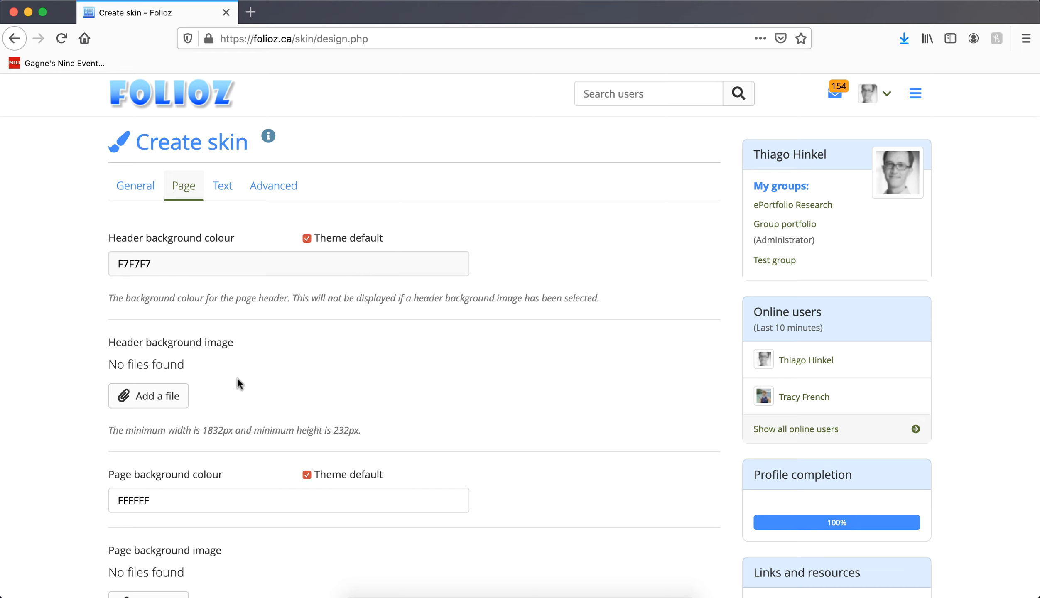
pyautogui.click(177, 397)
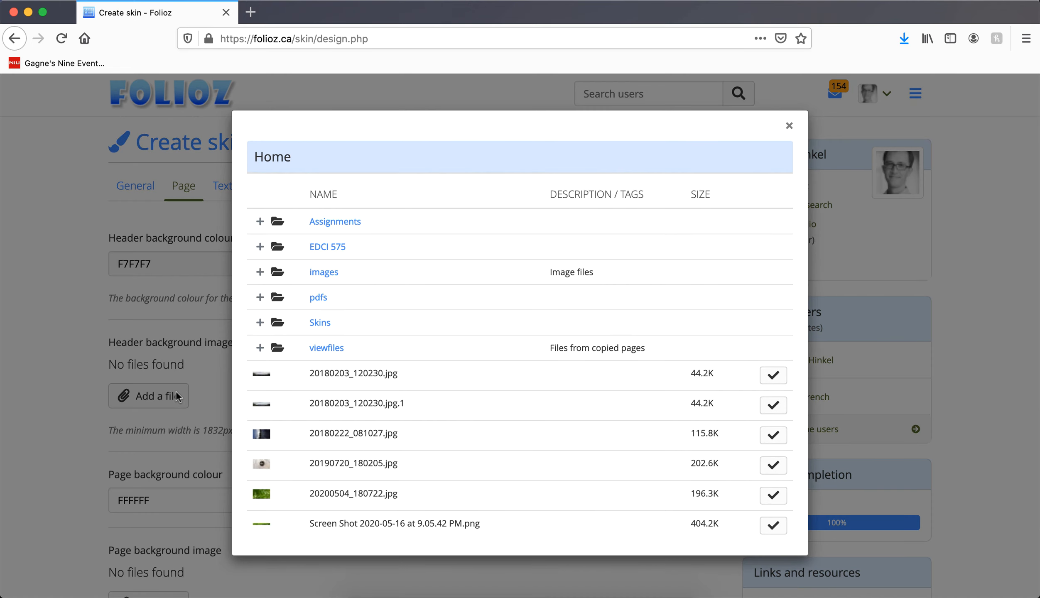
pyautogui.click(263, 326)
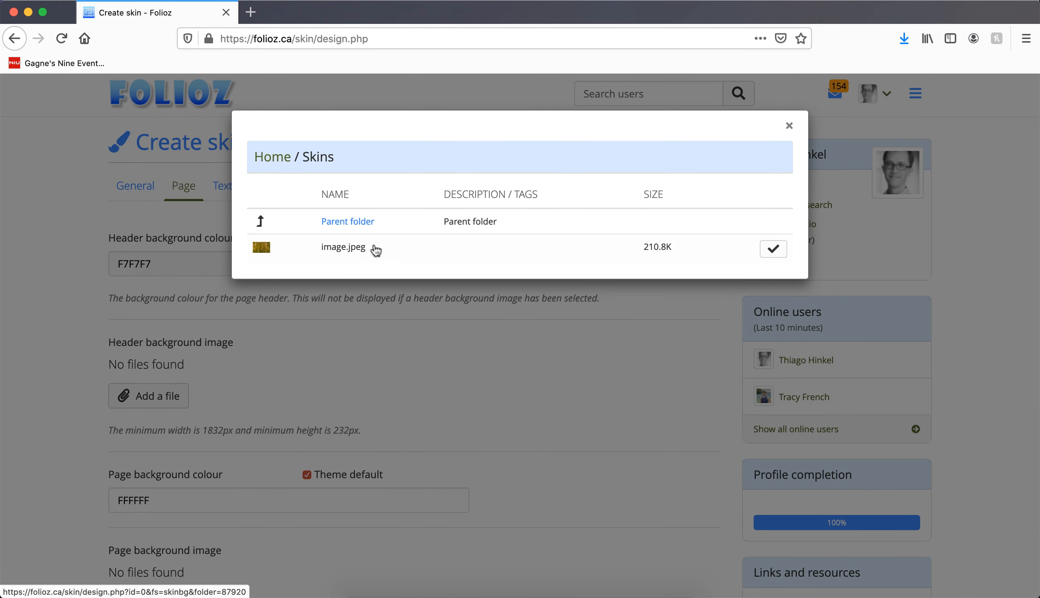
pyautogui.click(780, 254)
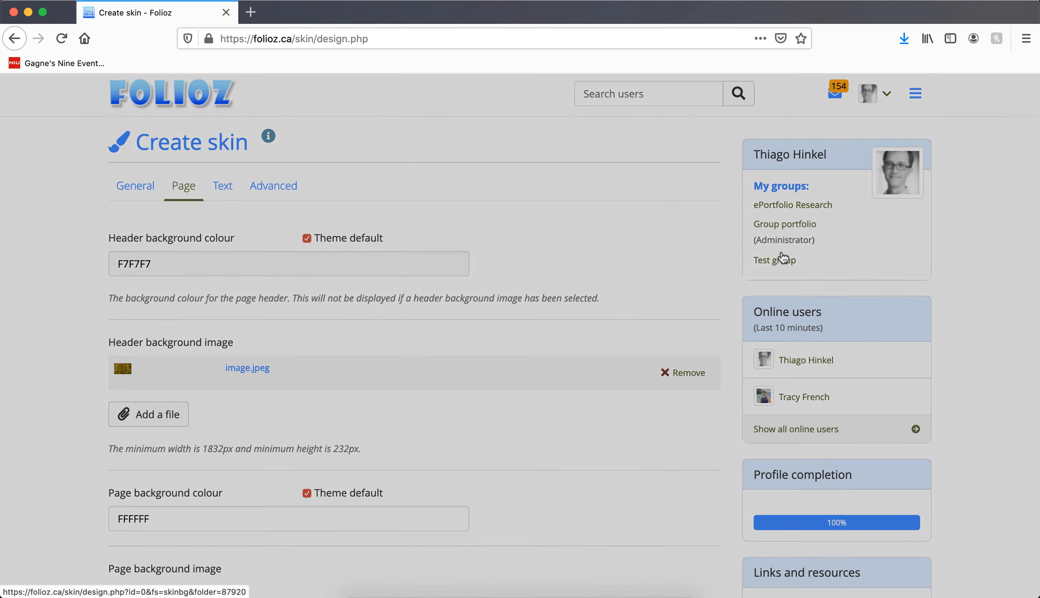
# Step: Set the skin's page background image to image.jpeg from the Skins folder
pyautogui.scroll(-3, 554, 420)
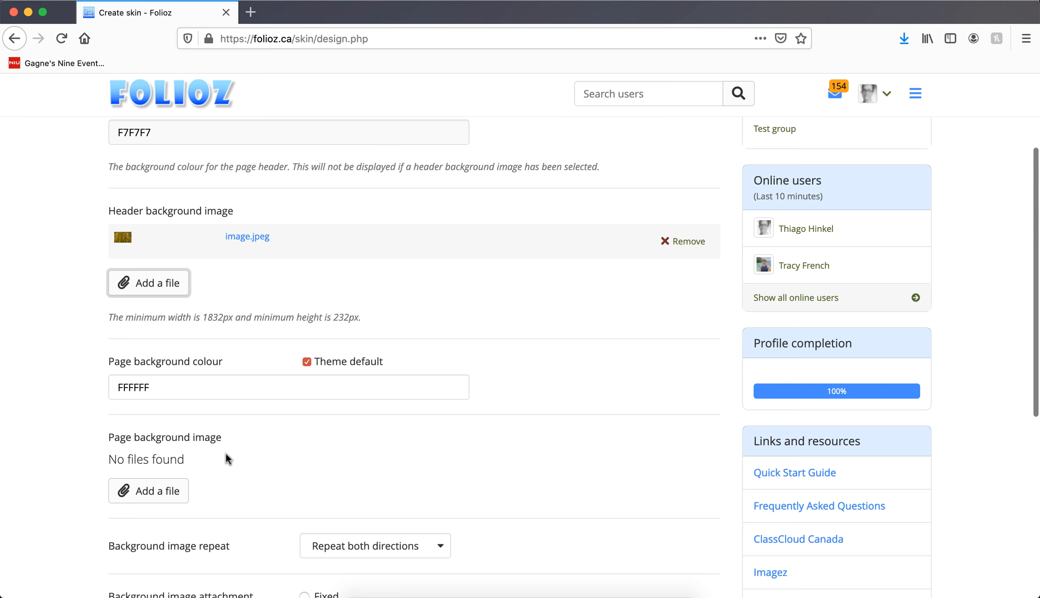
pyautogui.click(185, 491)
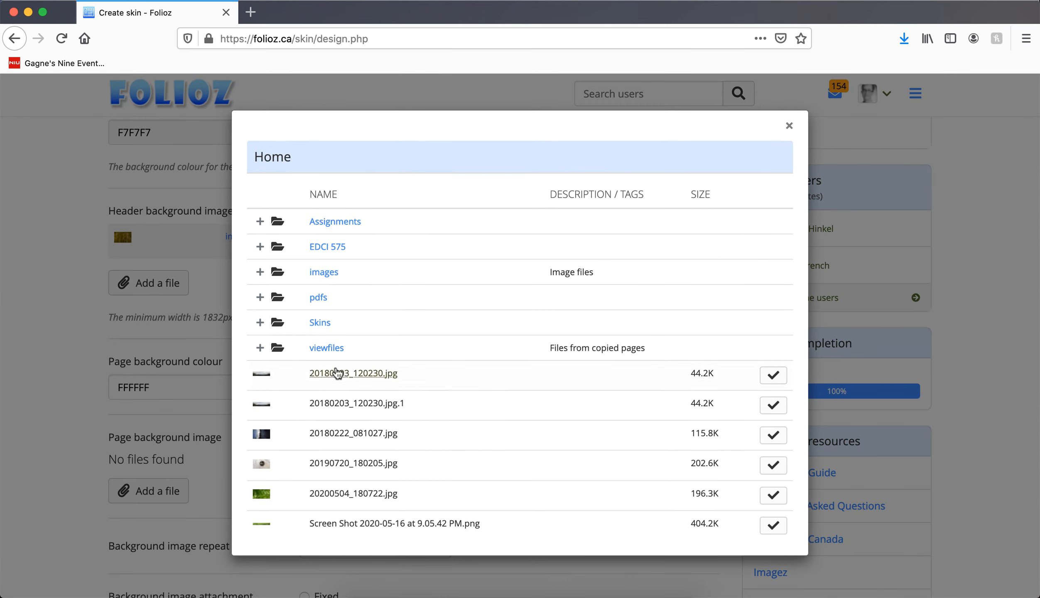
pyautogui.click(264, 322)
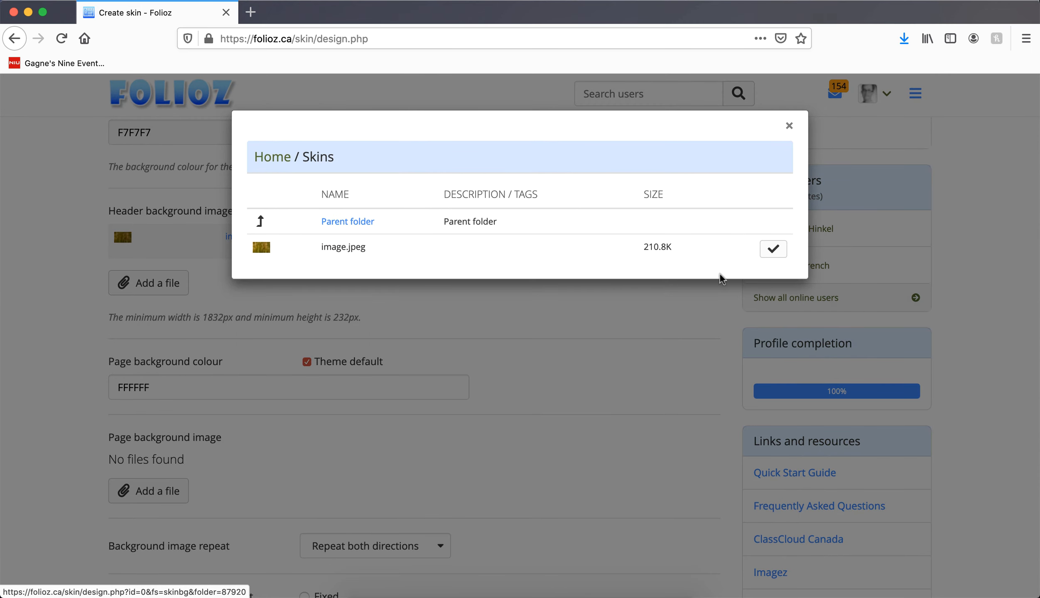
pyautogui.click(771, 249)
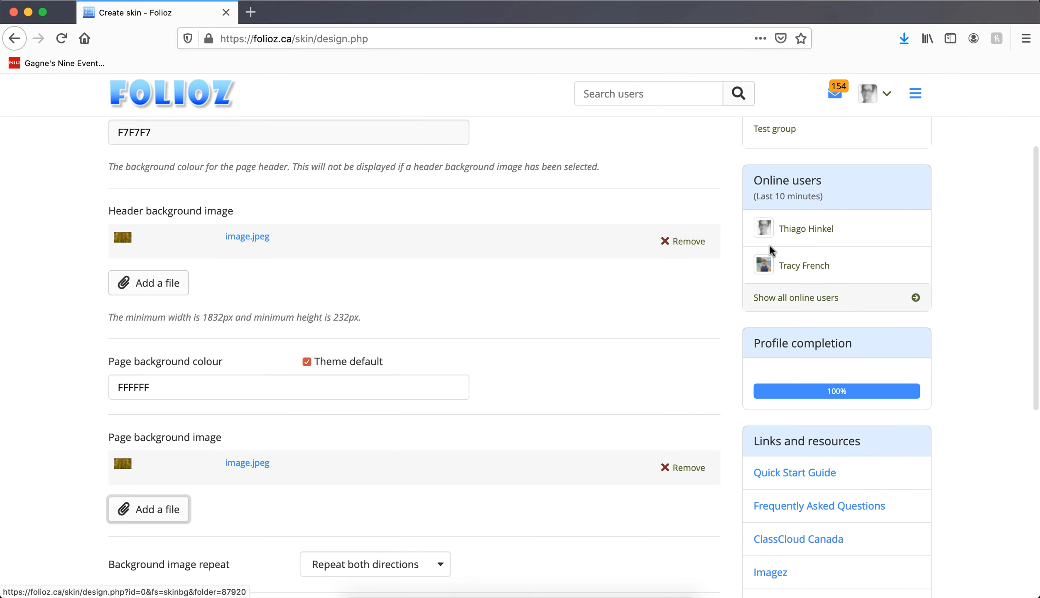
# Step: Set the background image to "Don't repeat" with Fixed attachment and save the skin
pyautogui.scroll(-5, 599, 392)
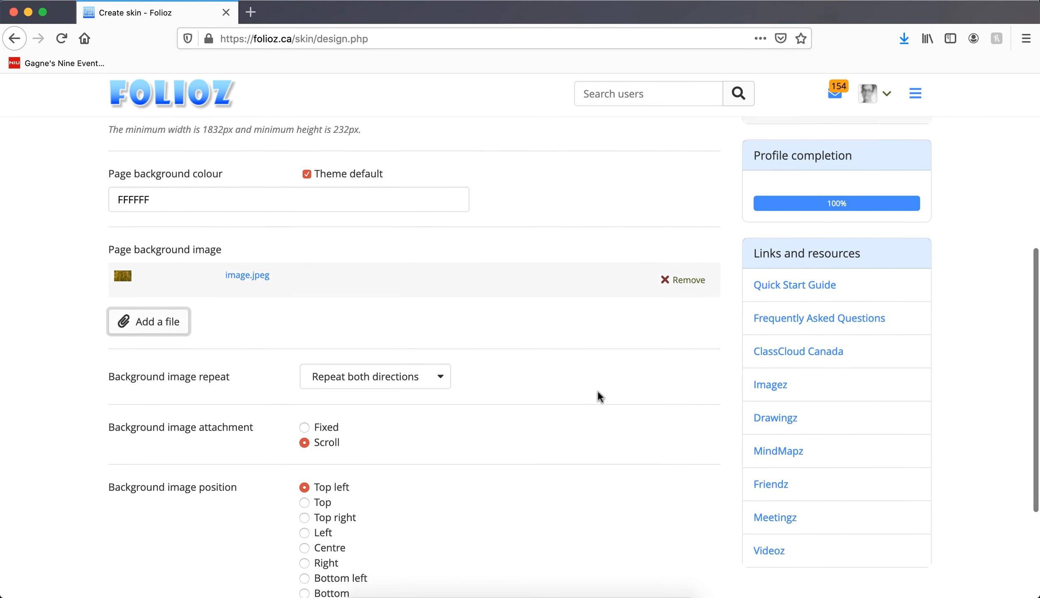
pyautogui.scroll(-4, 598, 391)
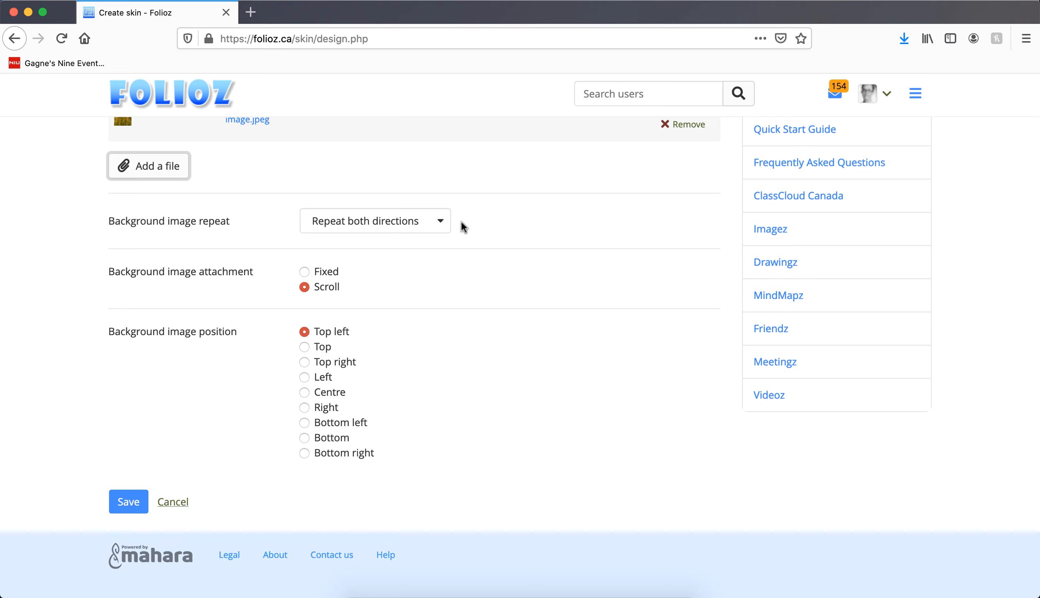
pyautogui.click(438, 214)
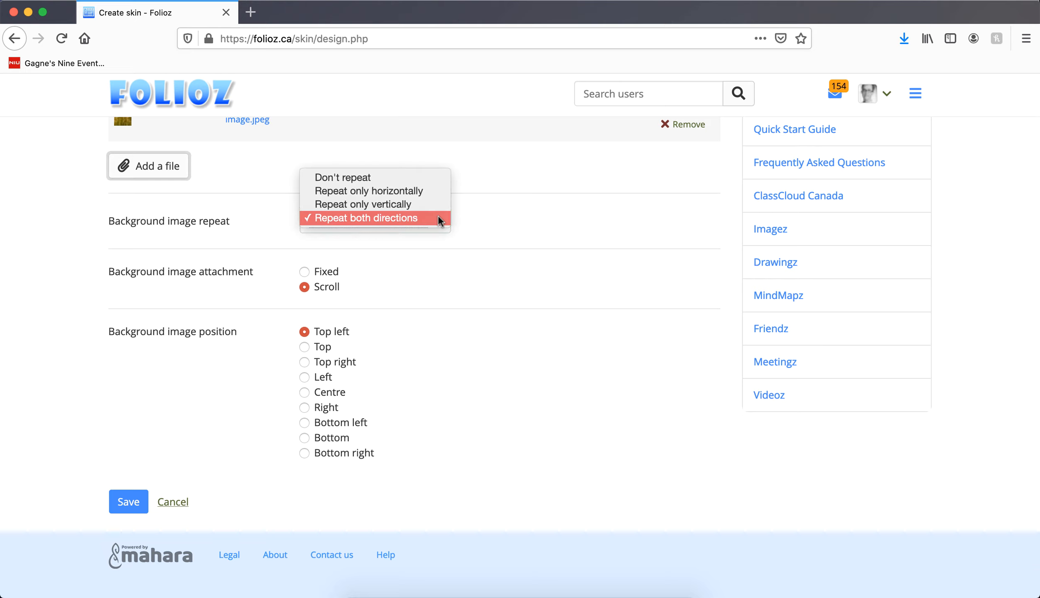
pyautogui.click(434, 176)
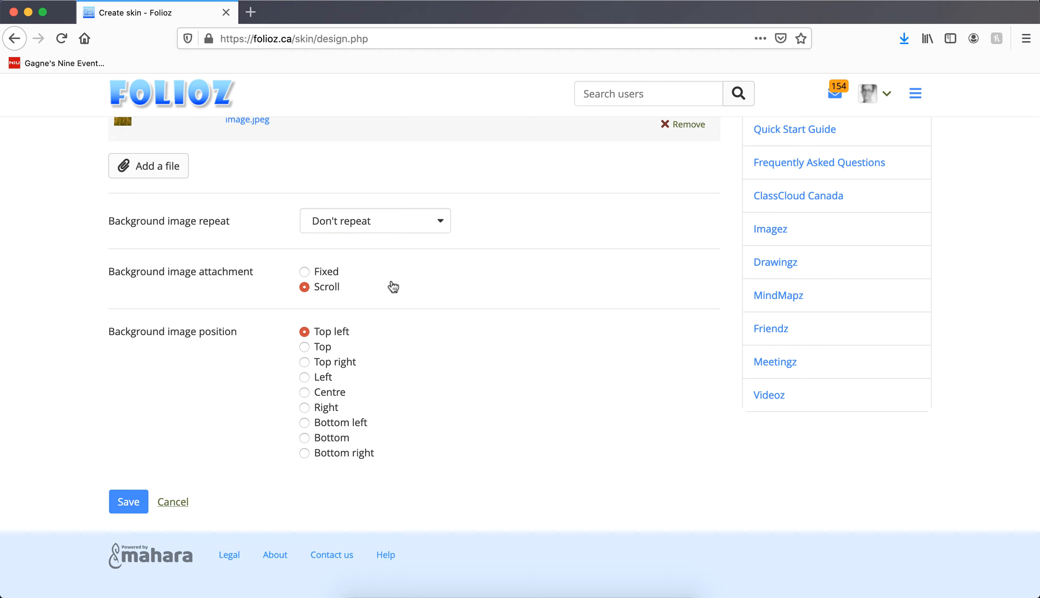
pyautogui.click(339, 275)
pyautogui.click(337, 292)
pyautogui.click(338, 277)
pyautogui.click(137, 502)
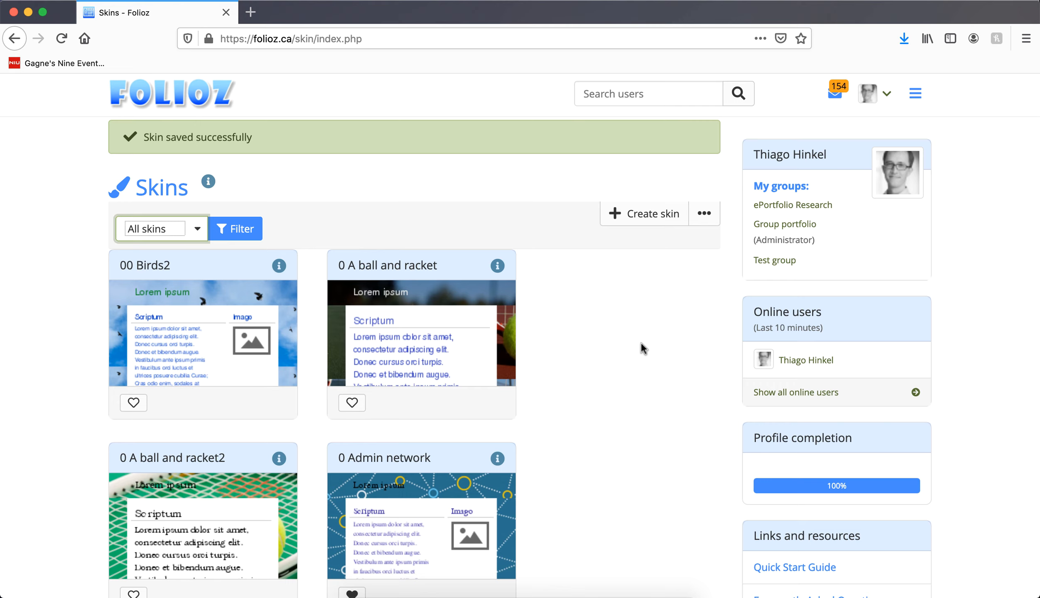
# Step: Filter the skins list to show only "My skins"
pyautogui.click(199, 229)
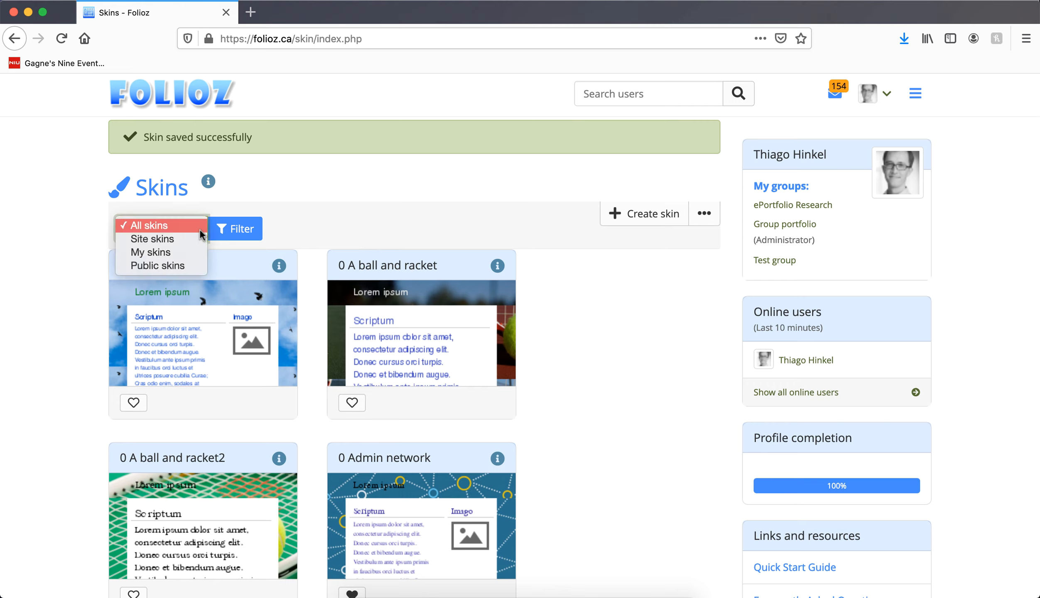
pyautogui.click(190, 251)
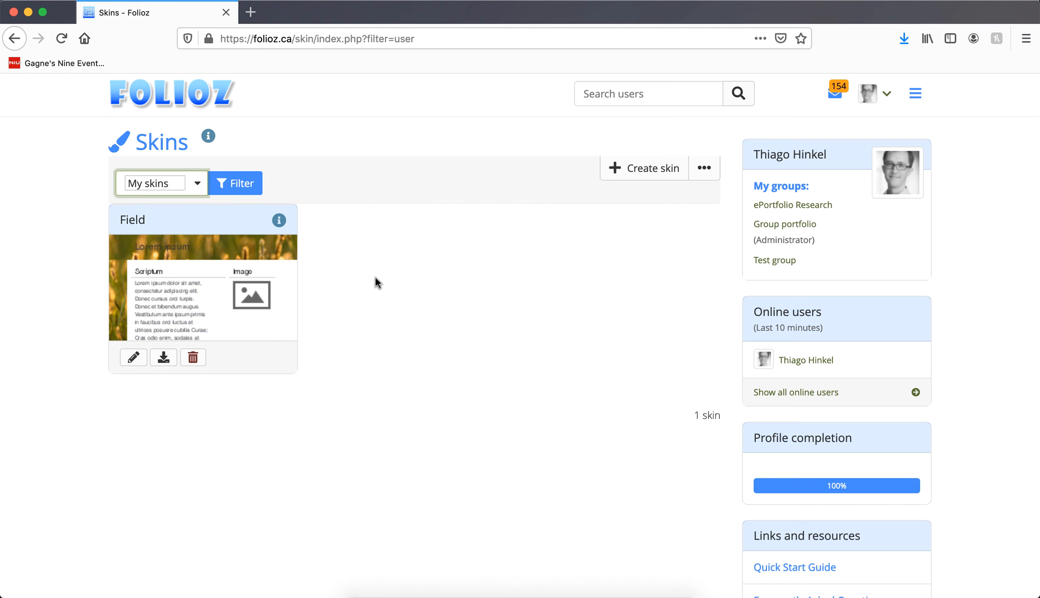
pyautogui.click(543, 287)
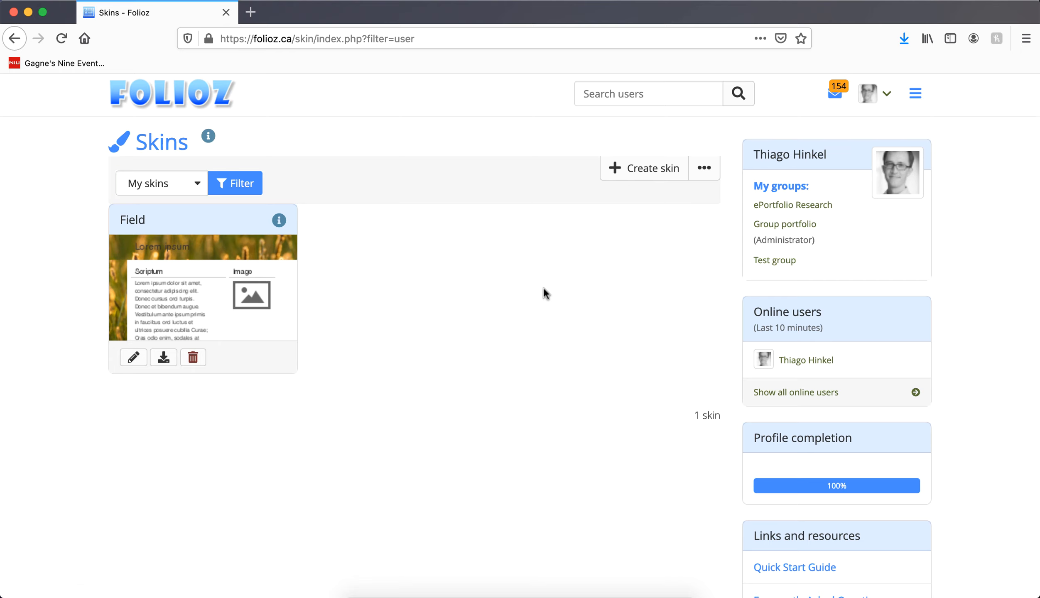
# Step: Open the "Sharing from Google" page for editing from Pages and collections and go to its settings
pyautogui.click(922, 100)
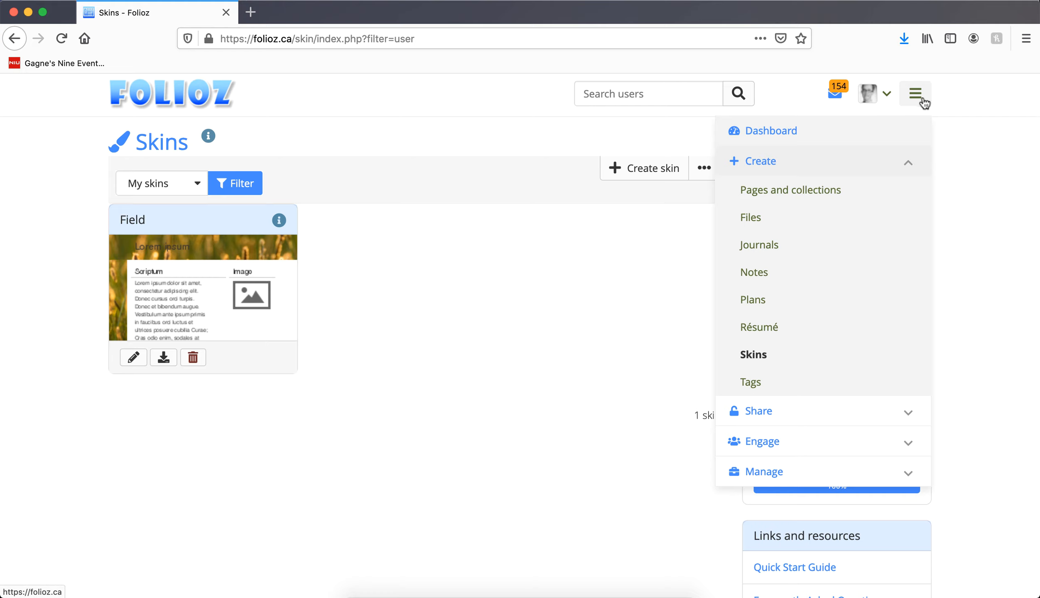
pyautogui.click(867, 200)
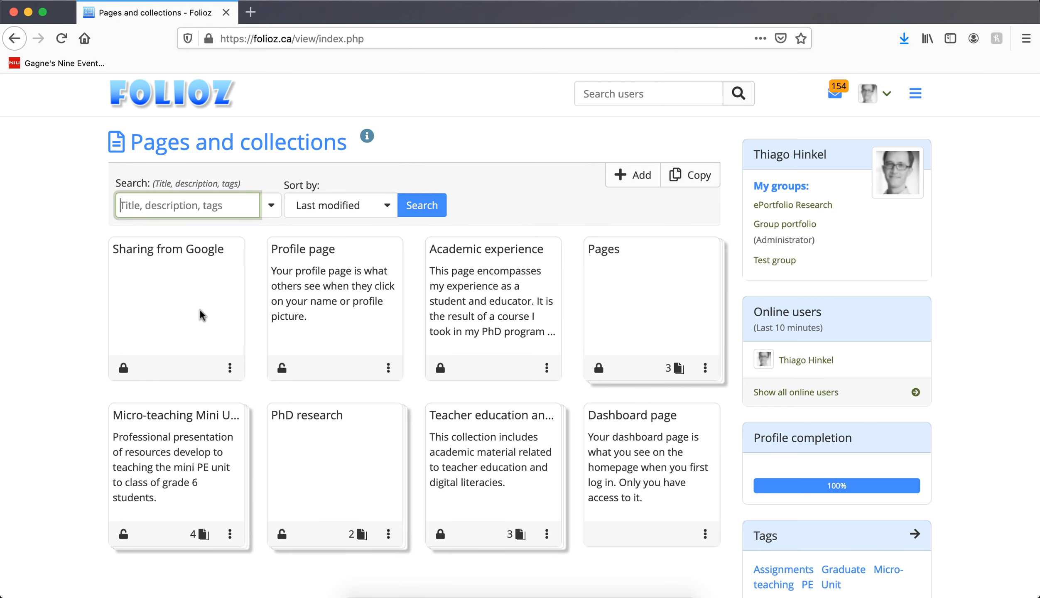
pyautogui.click(232, 370)
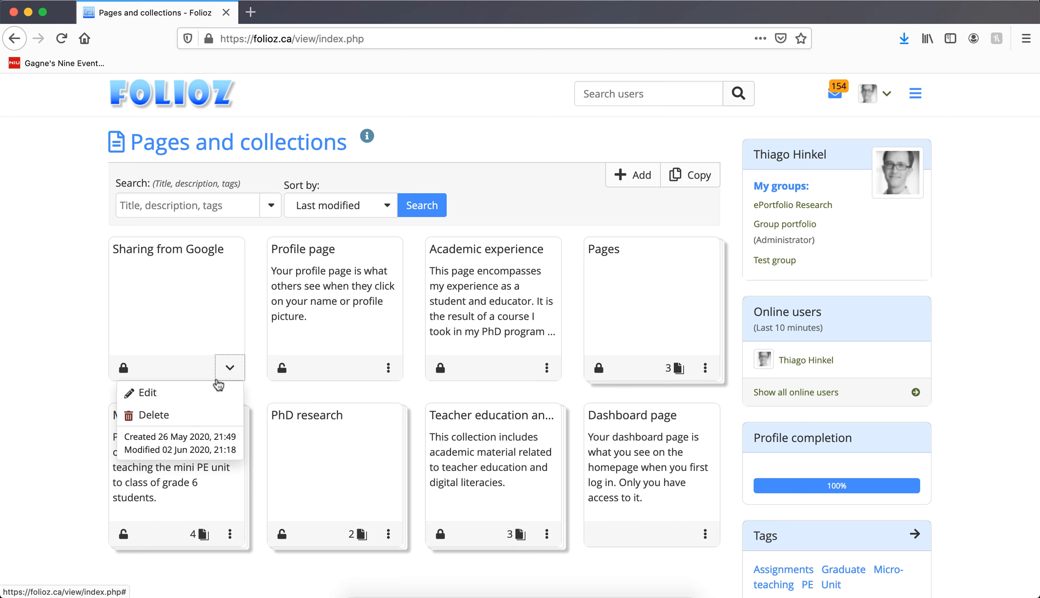
pyautogui.click(199, 393)
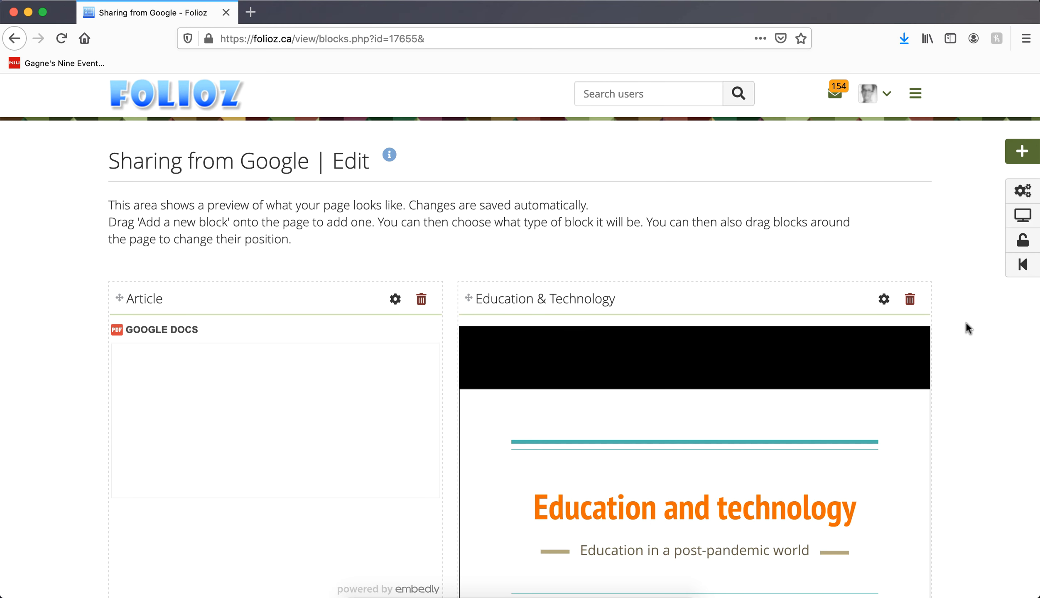
pyautogui.click(1016, 193)
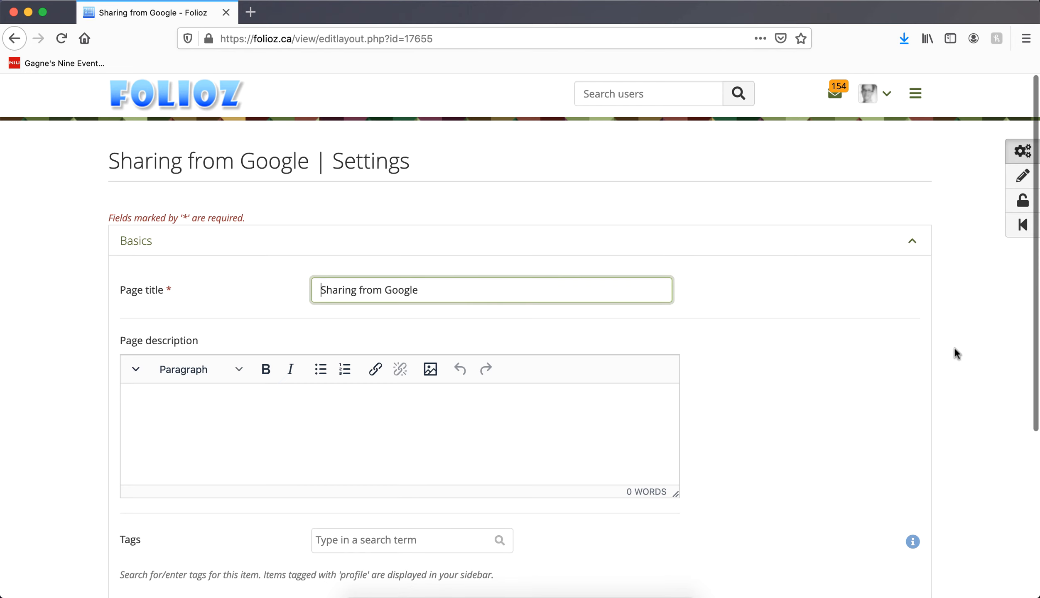
# Step: Apply the Field skin from My skins to the "Sharing from Google" page and save the page settings
pyautogui.scroll(-5, 955, 348)
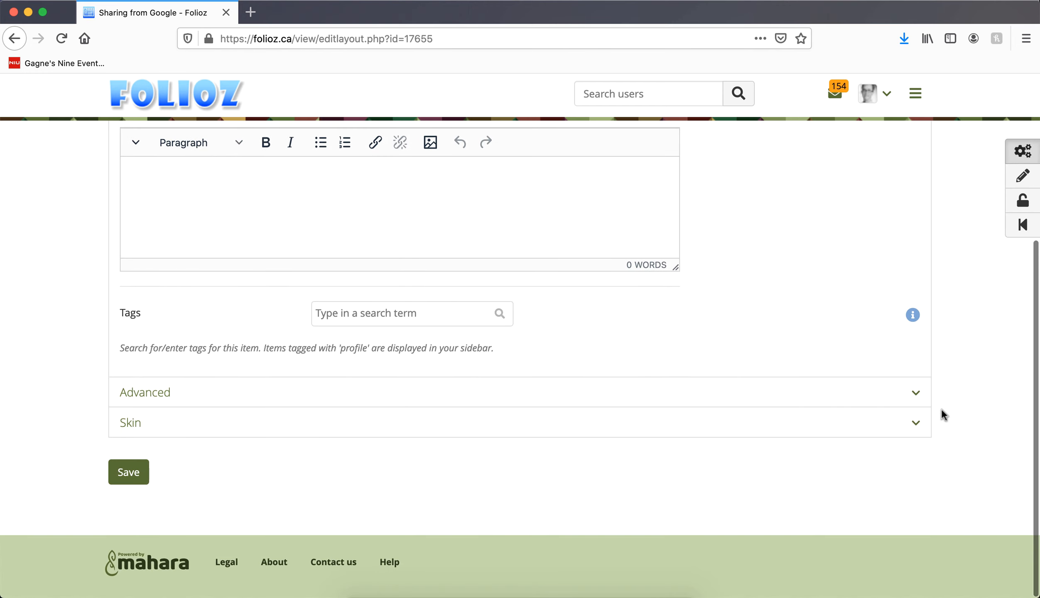
pyautogui.click(923, 427)
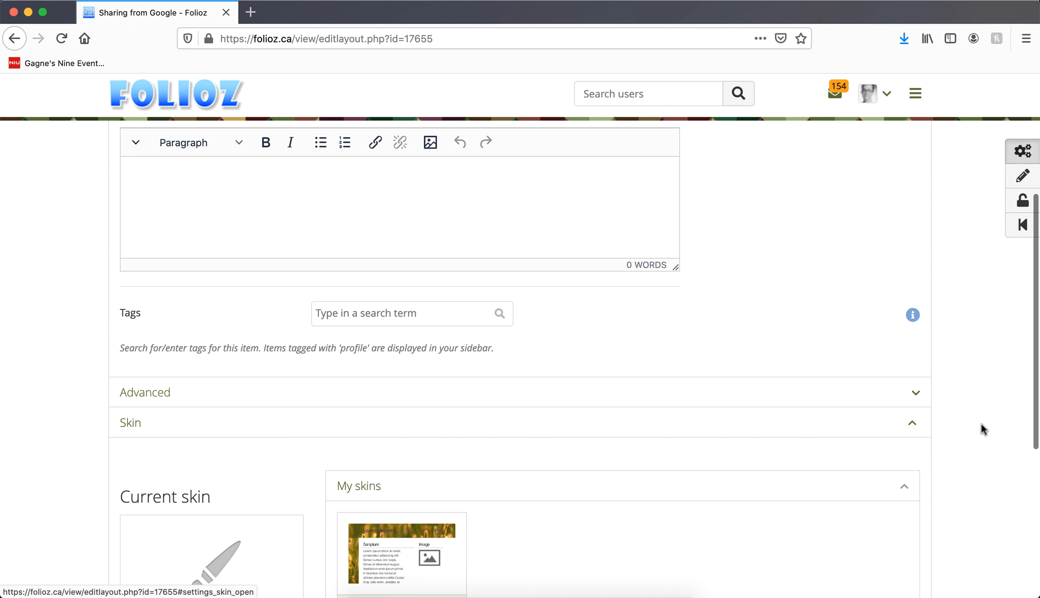
pyautogui.scroll(-3, 988, 429)
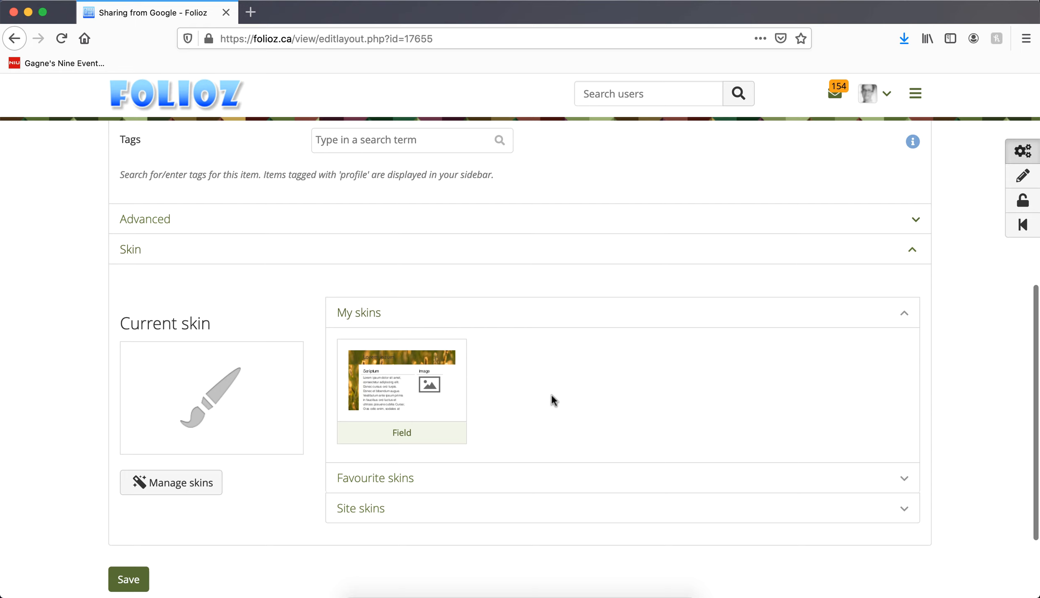
pyautogui.click(399, 373)
pyautogui.scroll(-3, 28, 424)
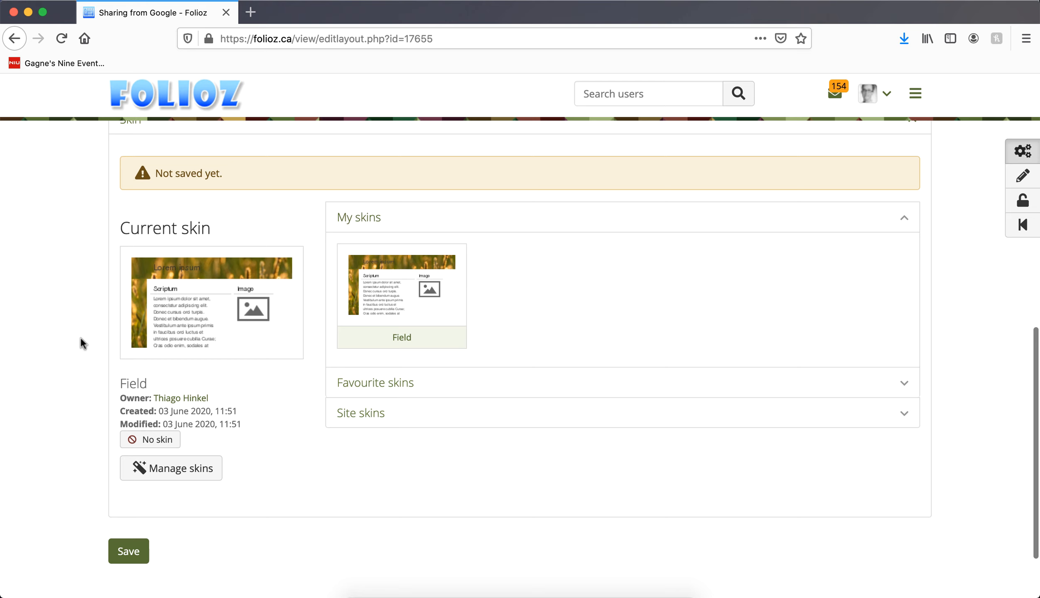
pyautogui.click(141, 552)
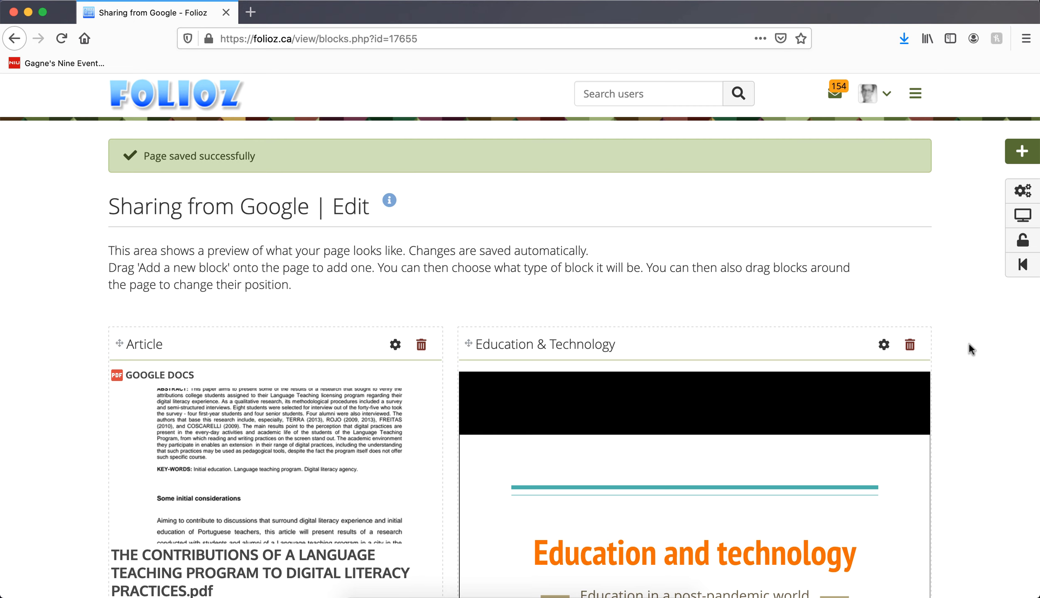
# Step: Display the "Sharing from Google" page and look over how the skin appears from the header down to the comments and footer
pyautogui.click(1011, 220)
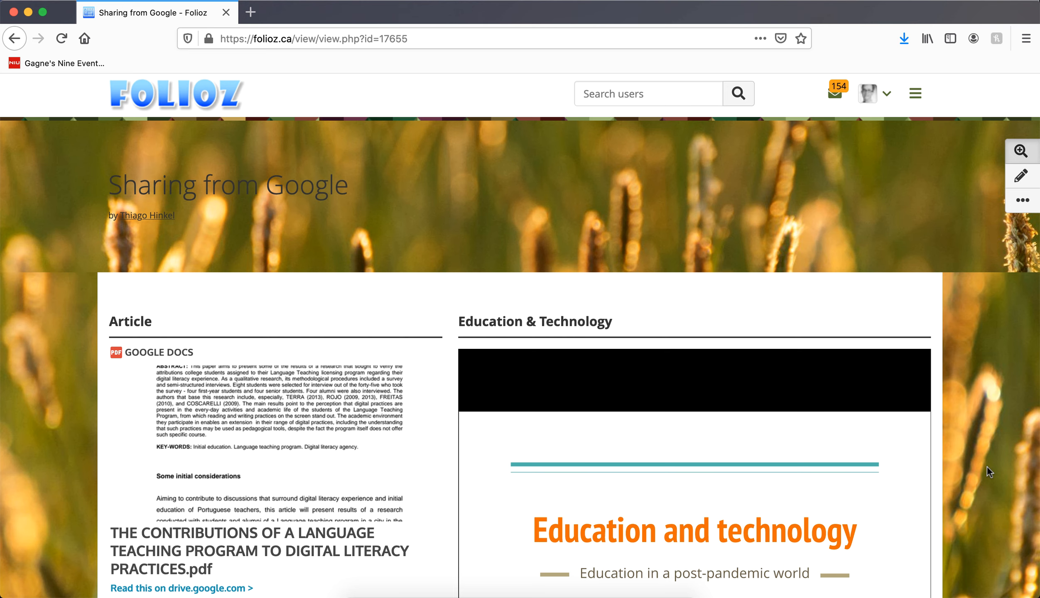
pyautogui.scroll(-5, 988, 467)
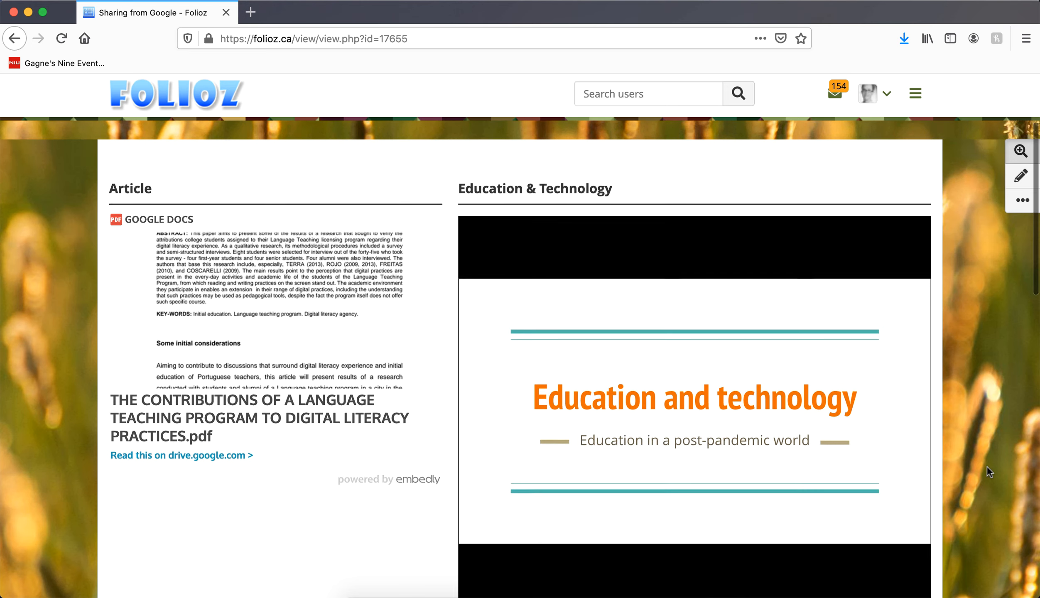
pyautogui.scroll(-10, 988, 467)
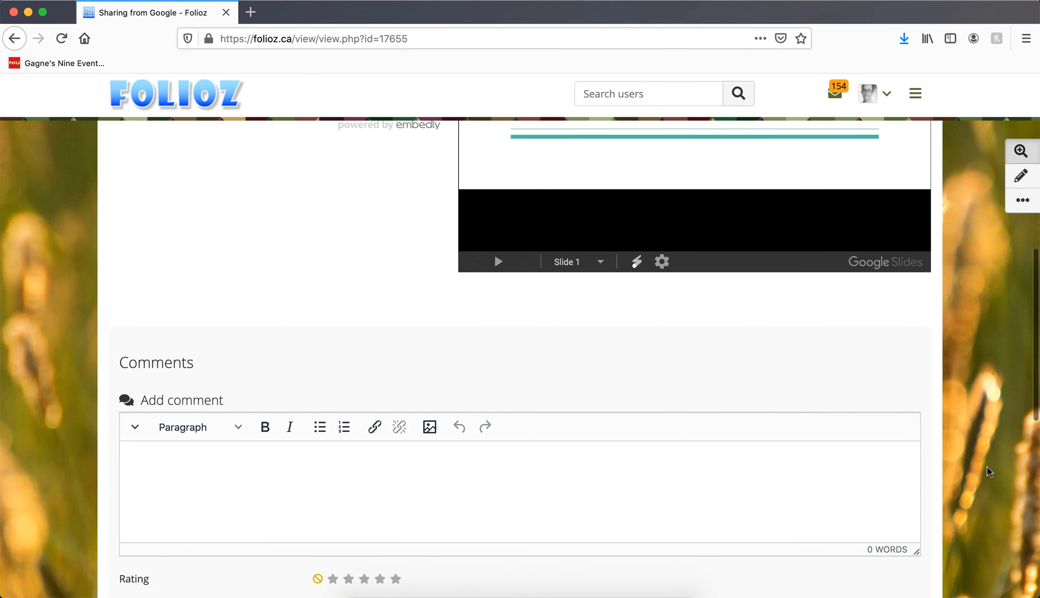
pyautogui.scroll(-9, 988, 468)
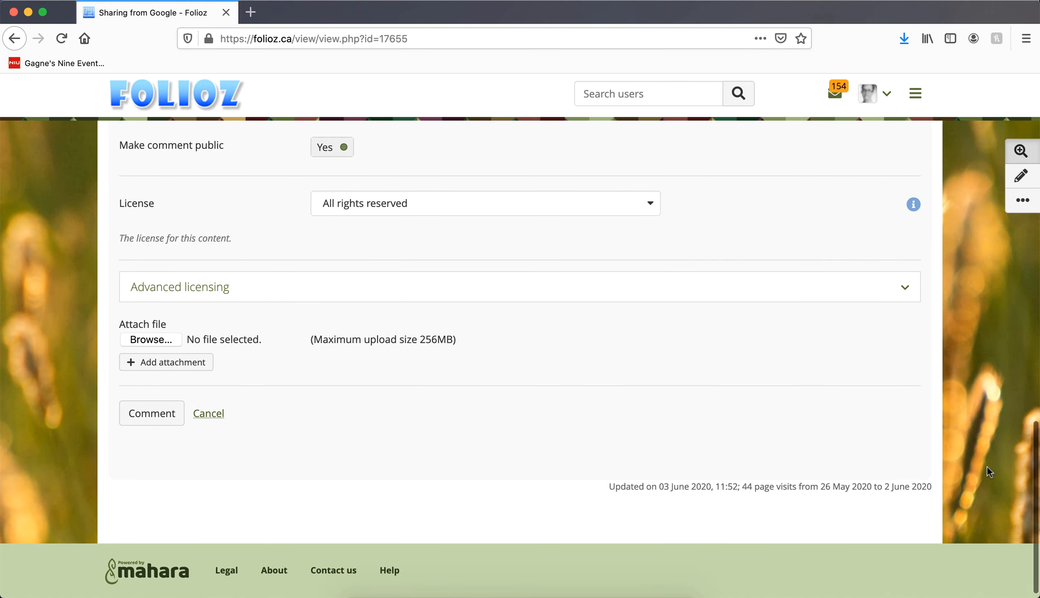
pyautogui.scroll(20, 988, 467)
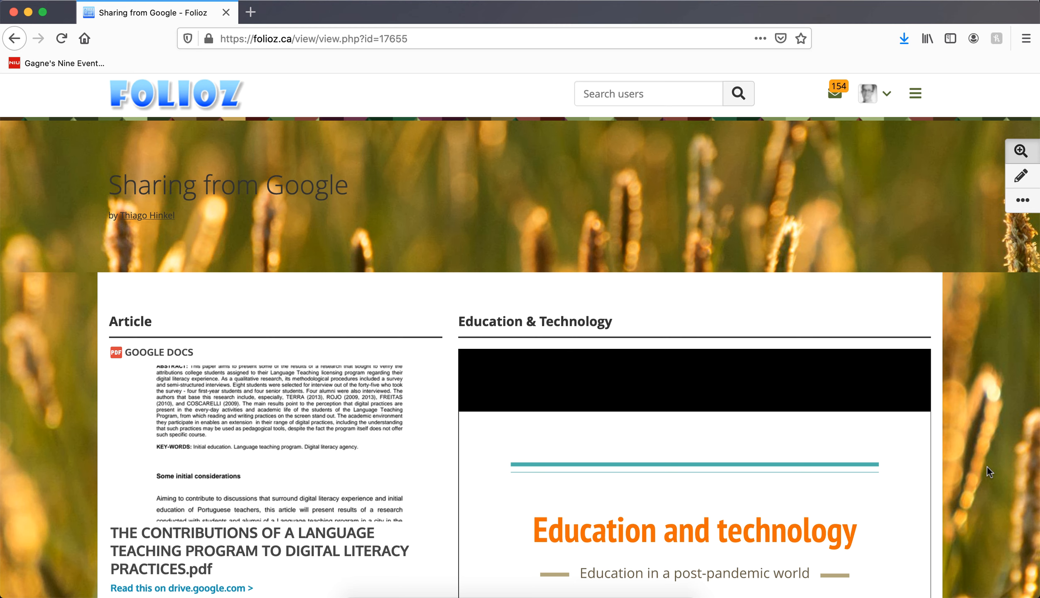
# Step: Go to Skins, filter the list to "My skins" and open the Field skin for editing
pyautogui.click(917, 95)
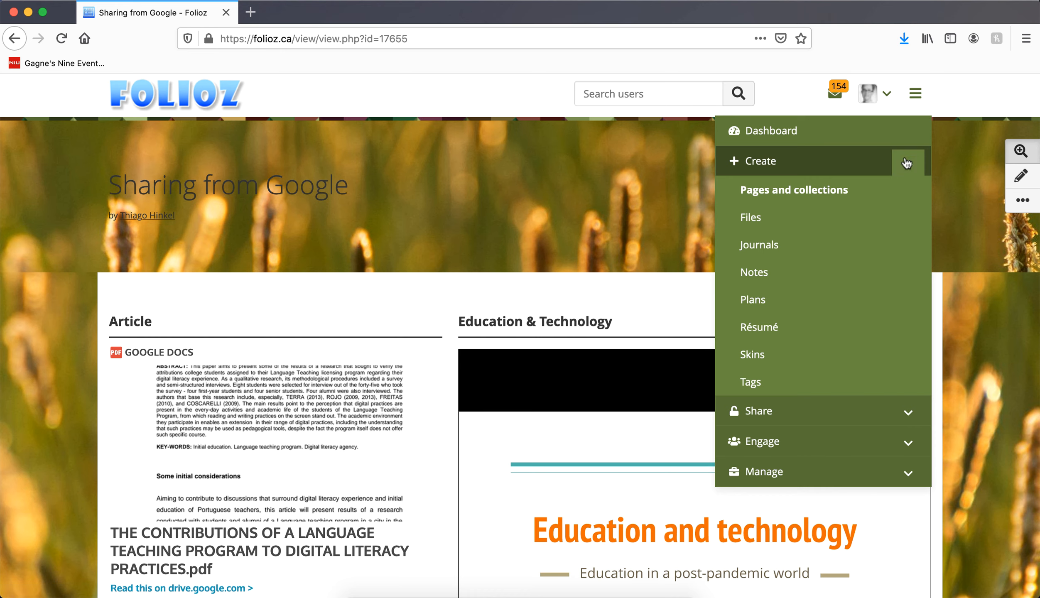
pyautogui.click(838, 360)
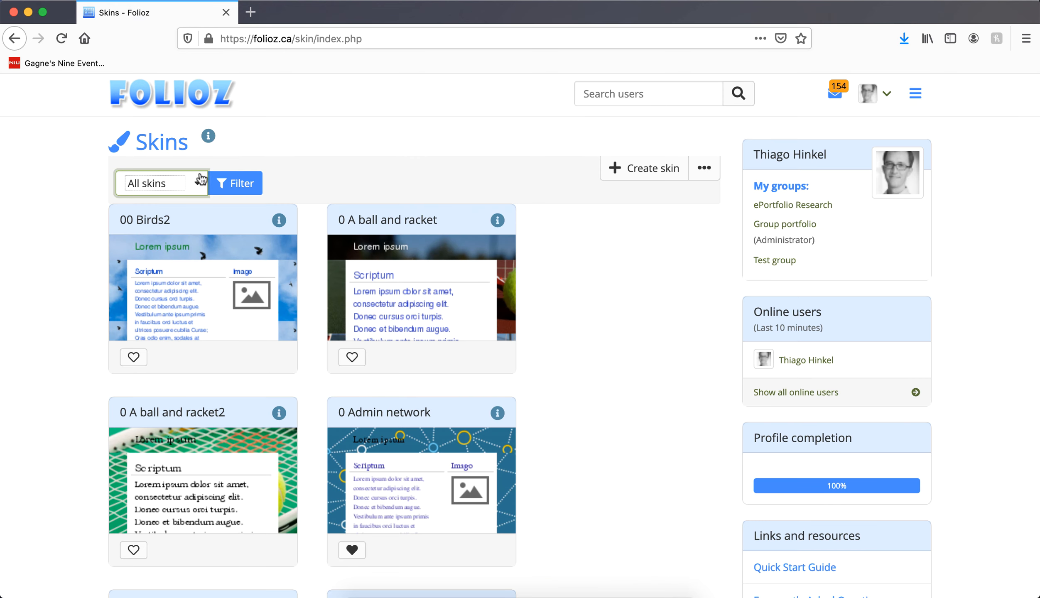
pyautogui.click(201, 179)
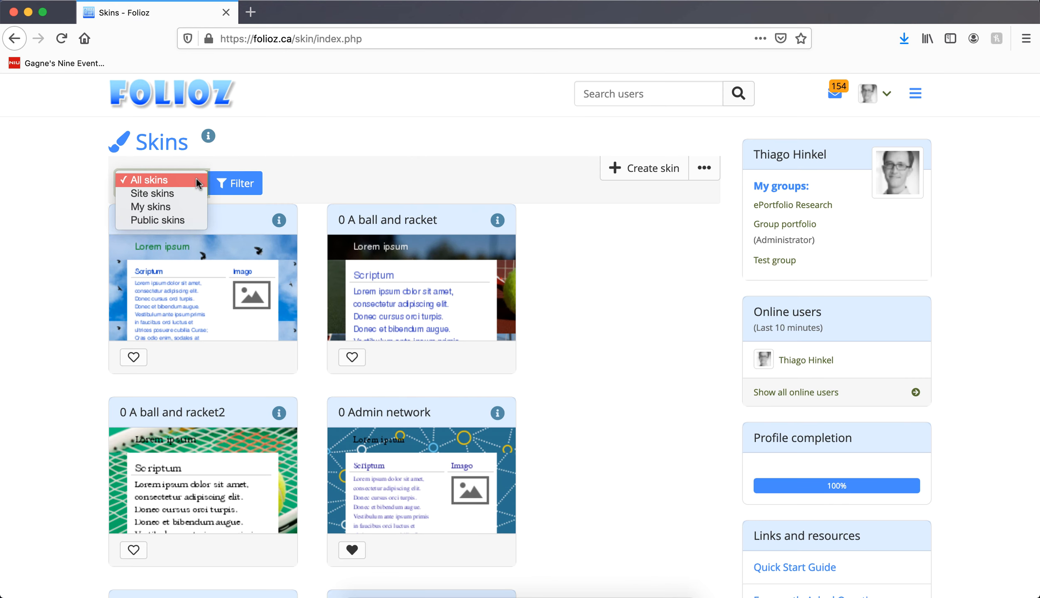
pyautogui.click(183, 204)
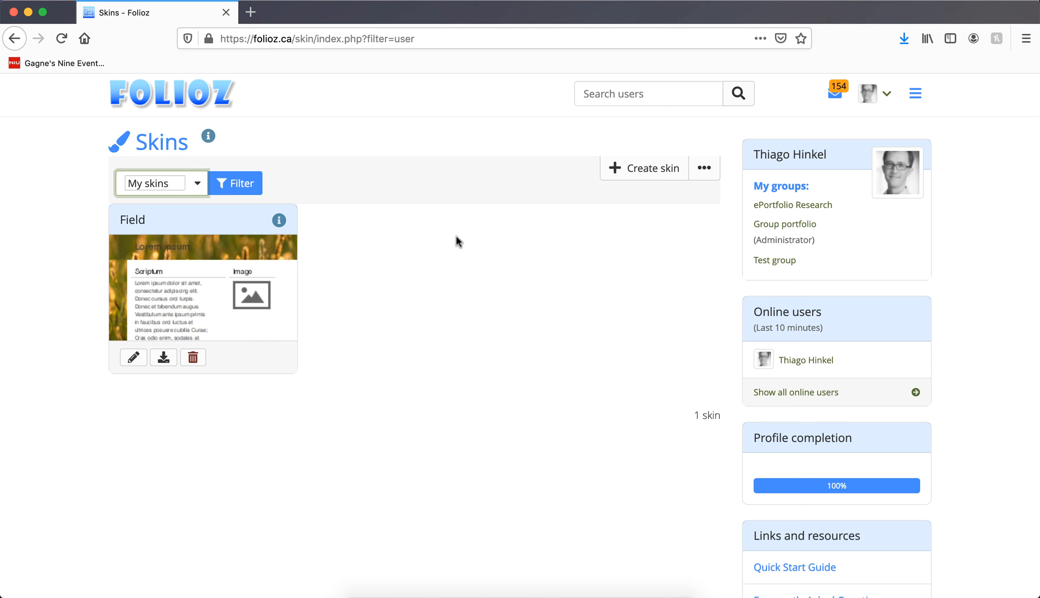
pyautogui.click(134, 360)
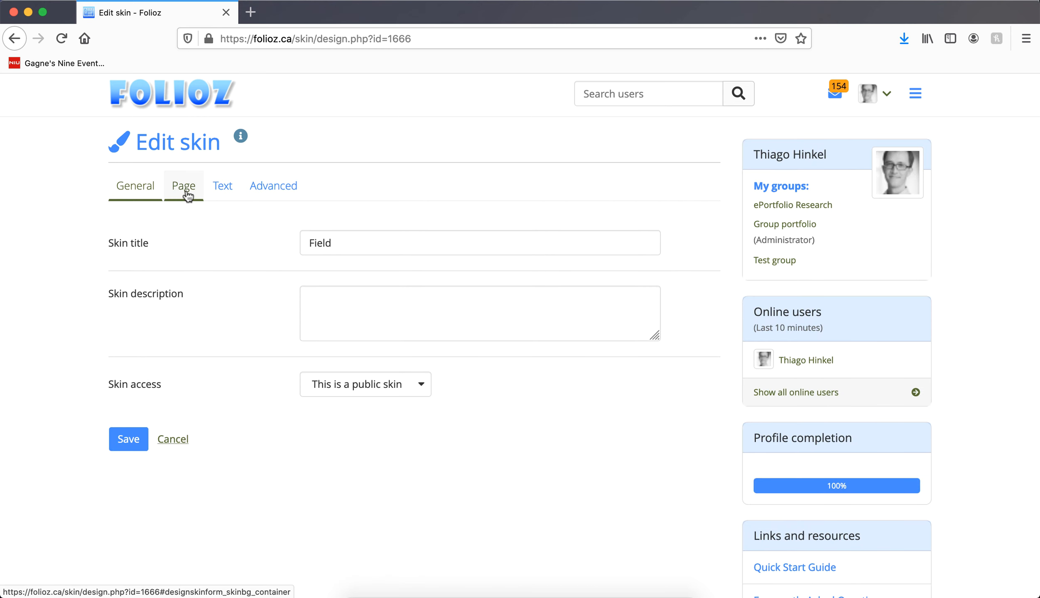
# Step: Review the Field skin's page background settings and its text font and colour settings
pyautogui.click(185, 192)
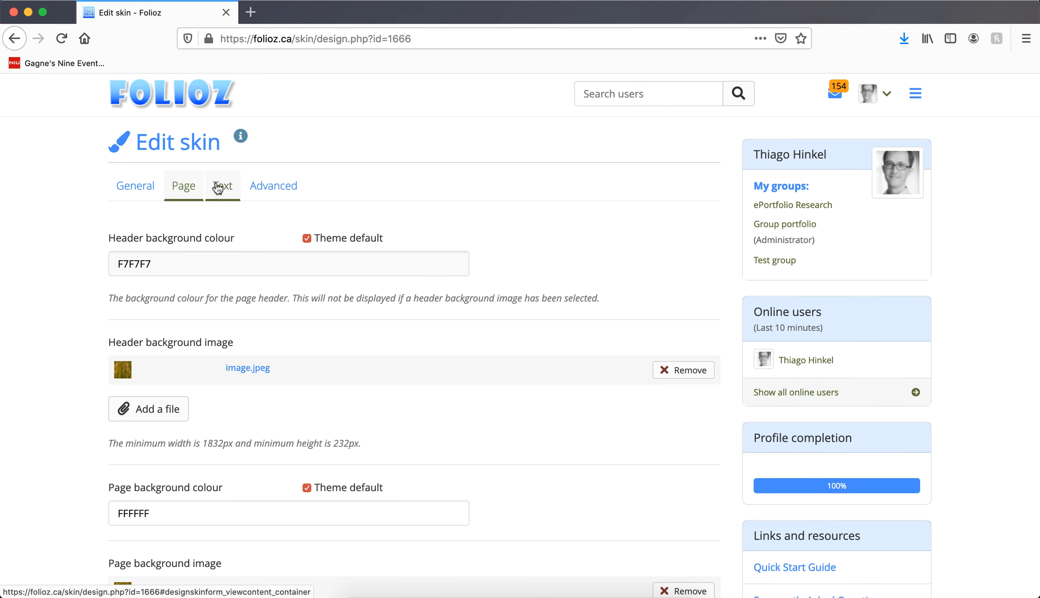
pyautogui.scroll(-4, 579, 420)
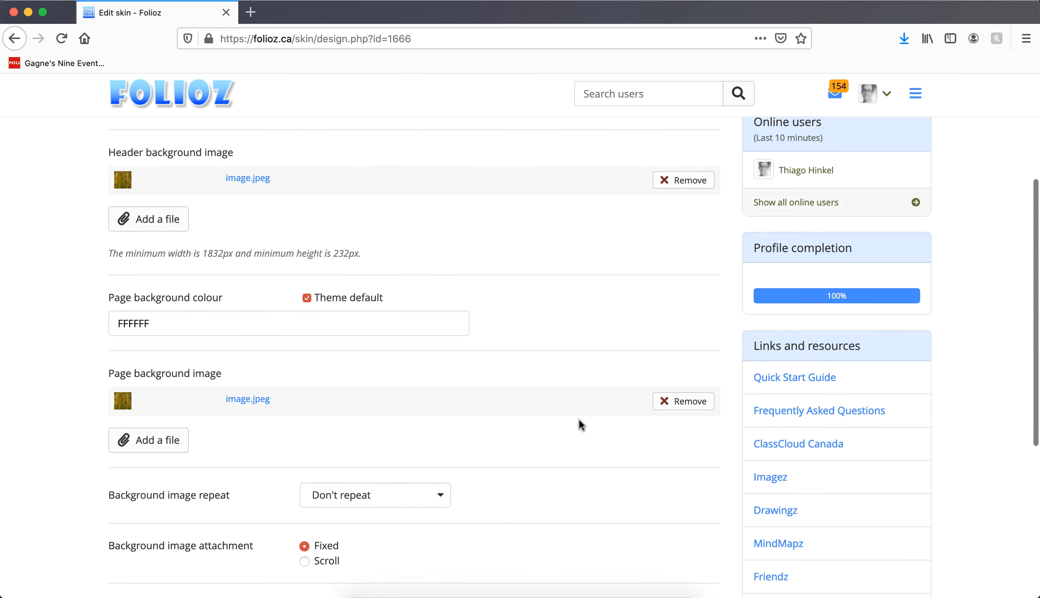
pyautogui.scroll(5, 580, 420)
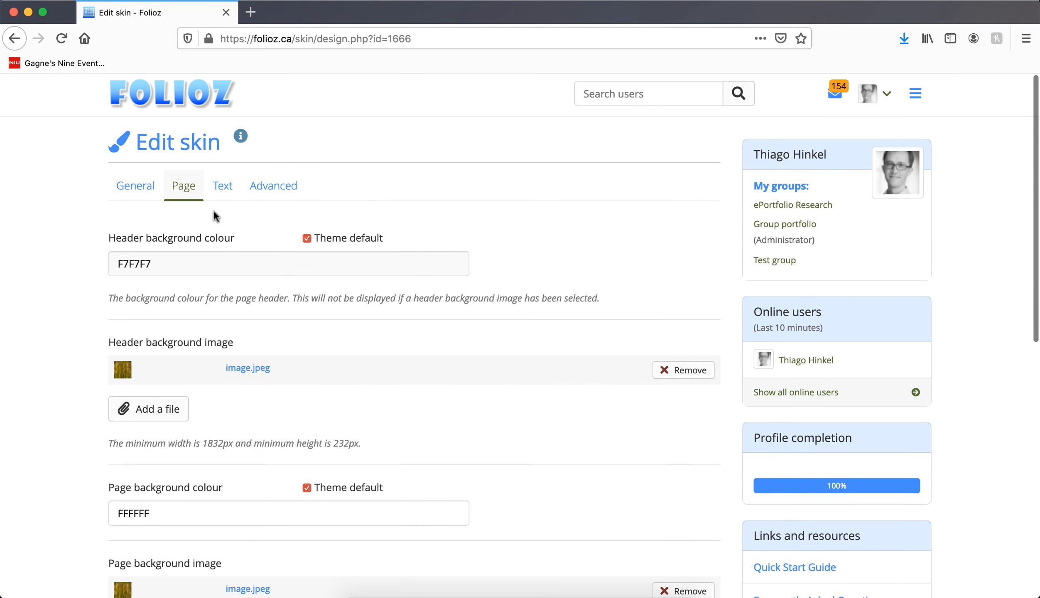
pyautogui.click(223, 190)
pyautogui.scroll(-1, 592, 306)
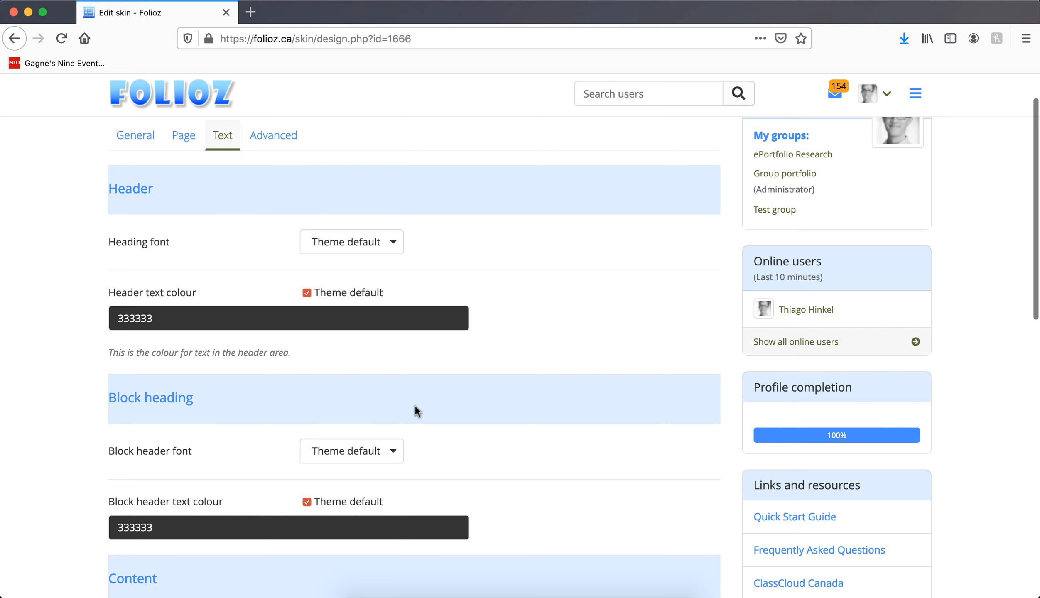
pyautogui.scroll(-5, 617, 456)
pyautogui.scroll(6, 537, 388)
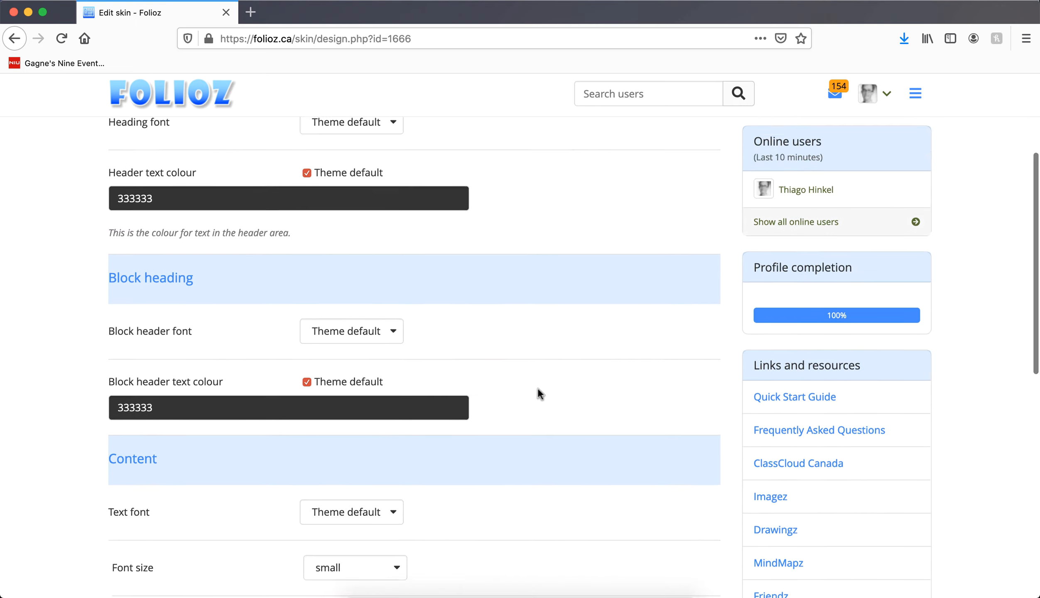
# Step: Enter the custom CSS ".main-content > .row {background-color:rgba(238,236,222,0.8)!important}" in the skin's advanced settings
pyautogui.click(279, 193)
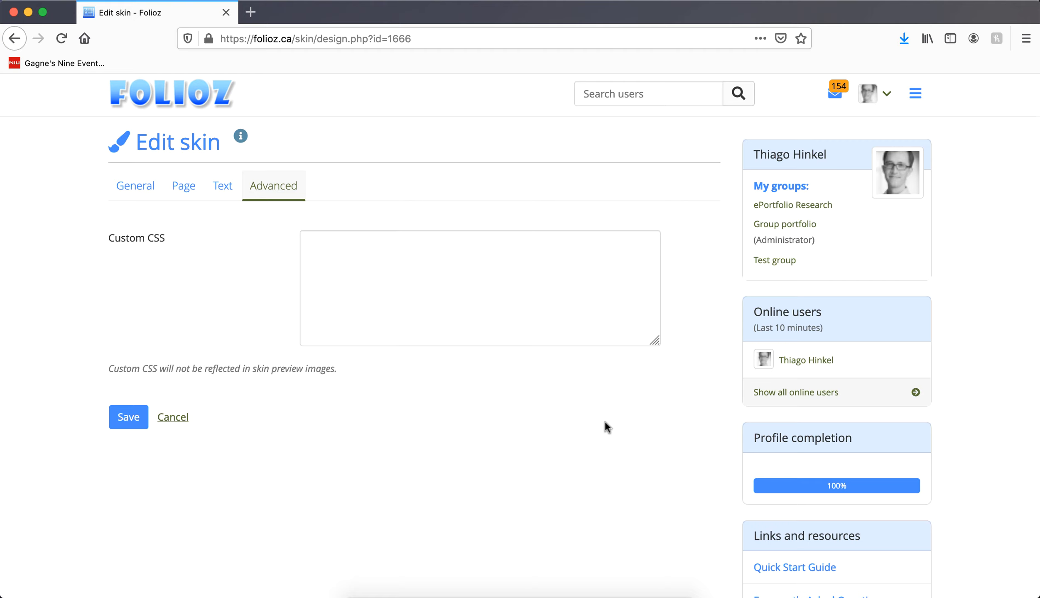
pyautogui.click(527, 244)
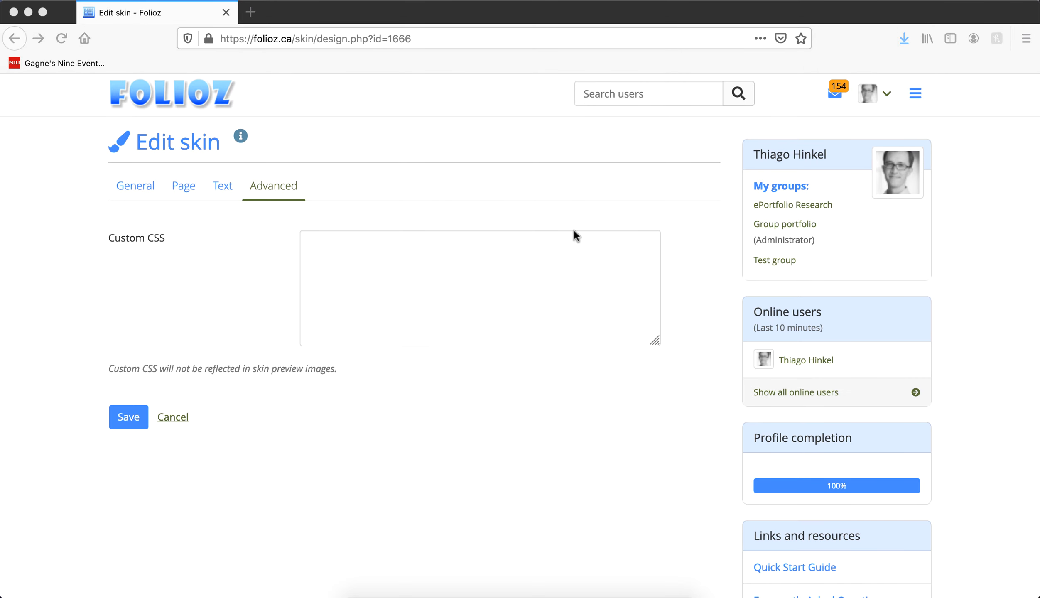
pyautogui.click(544, 246)
pyautogui.write('.main-content > .row {background-color:rgba(238,236,222,0.8)!important}')
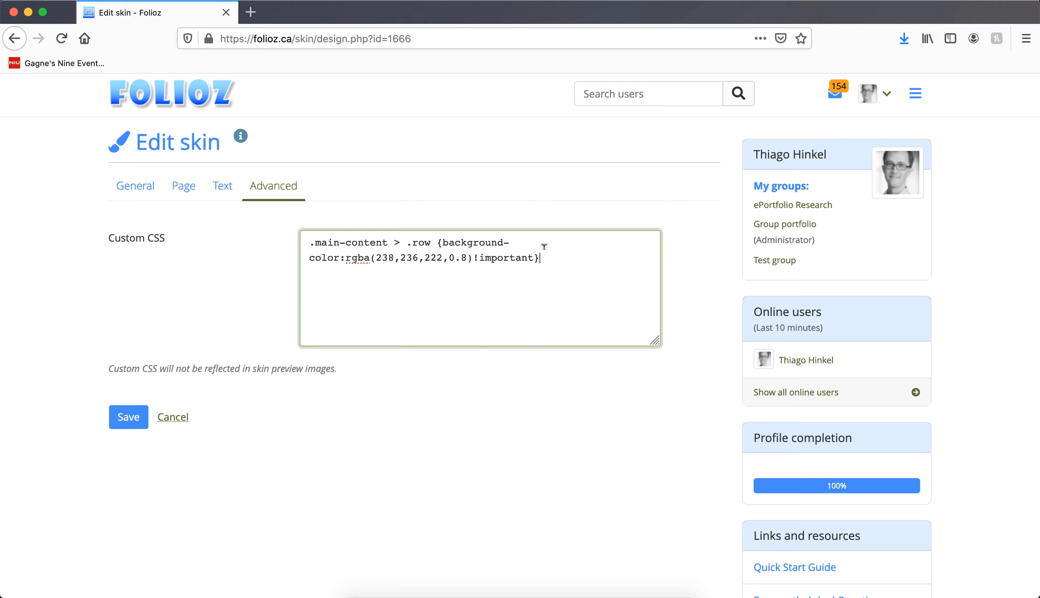
# Step: Examine the opacity value, the three colour numbers and the rgba function in the custom CSS rule, highlighting each part
pyautogui.doubleClick(466, 256)
pyautogui.click(516, 281)
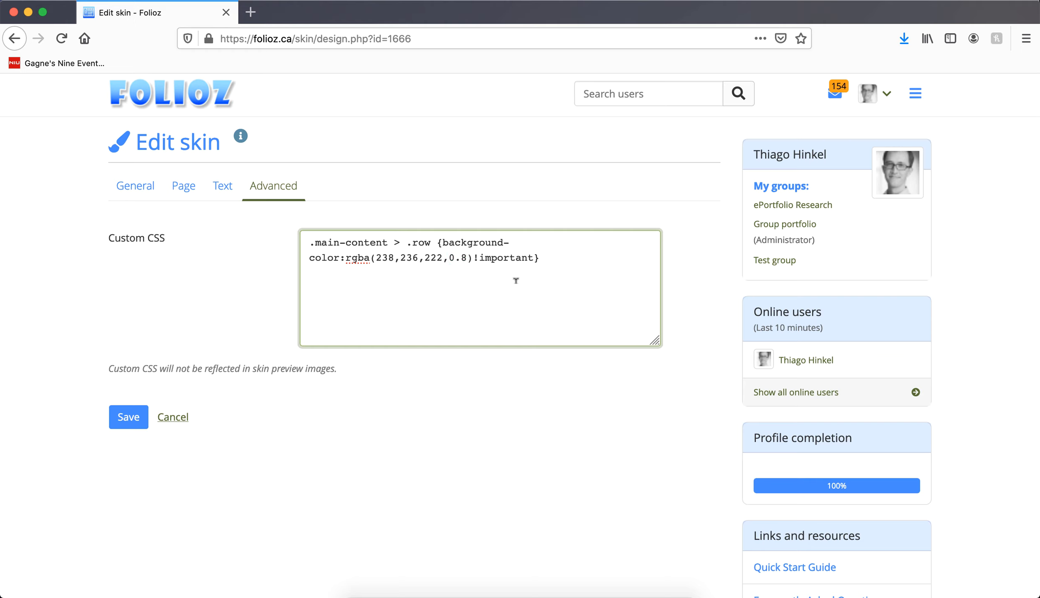
pyautogui.click(378, 256)
pyautogui.moveTo(378, 257); pyautogui.dragTo(442, 257)
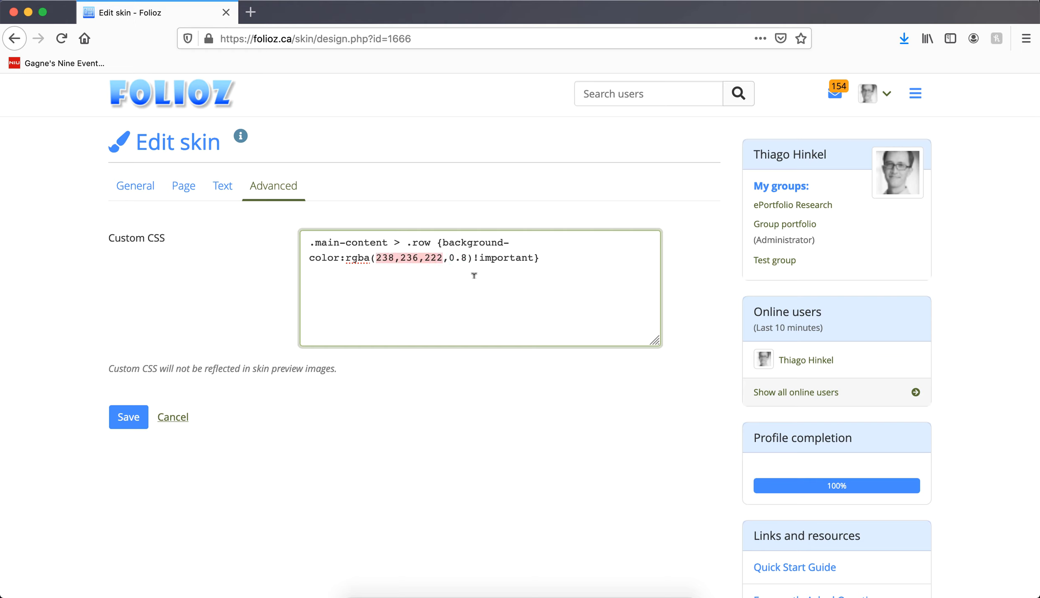
pyautogui.moveTo(346, 258); pyautogui.dragTo(369, 255)
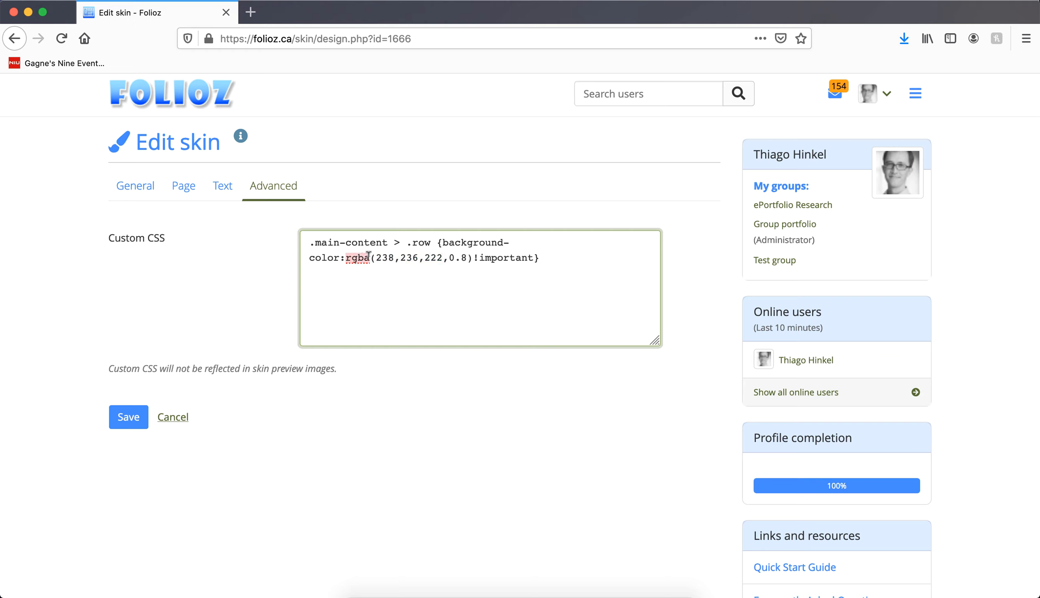
pyautogui.click(398, 274)
# Step: Search Google for "#ffffff" in a new browser tab to bring up the colour picker
pyautogui.click(251, 13)
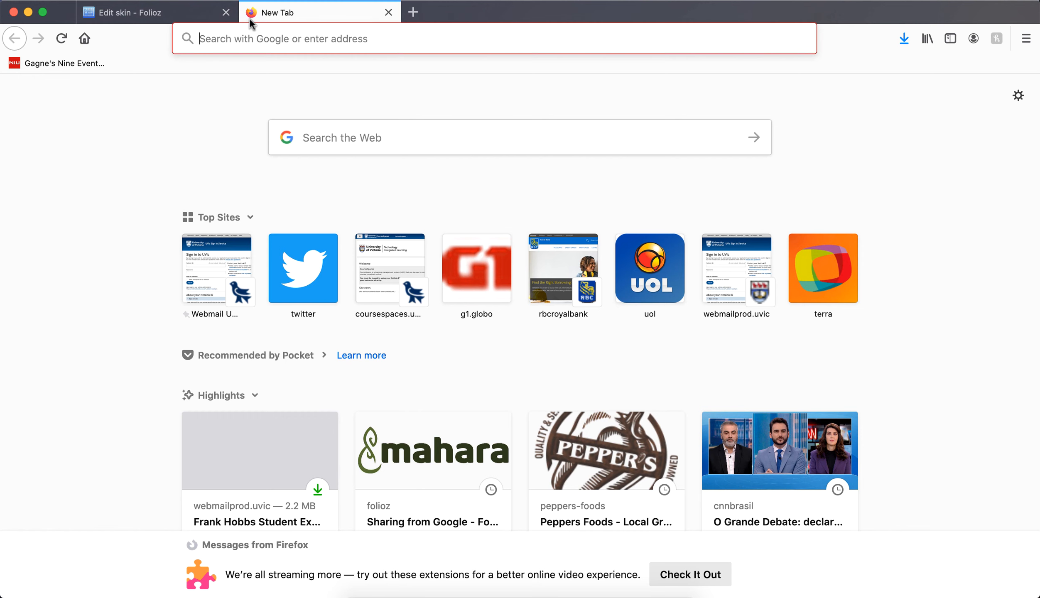
pyautogui.click(455, 138)
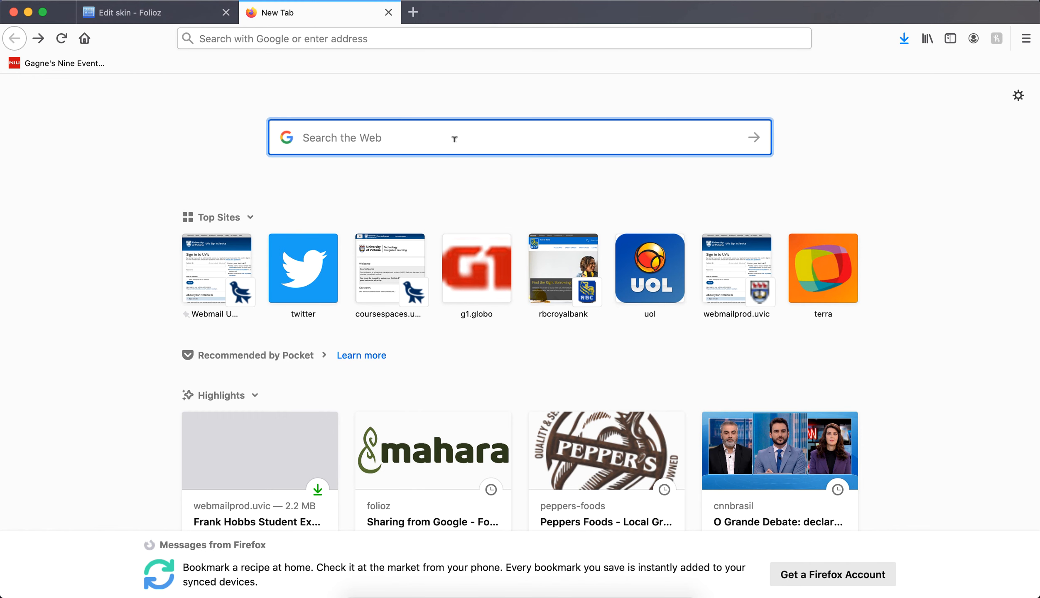
pyautogui.write('#')
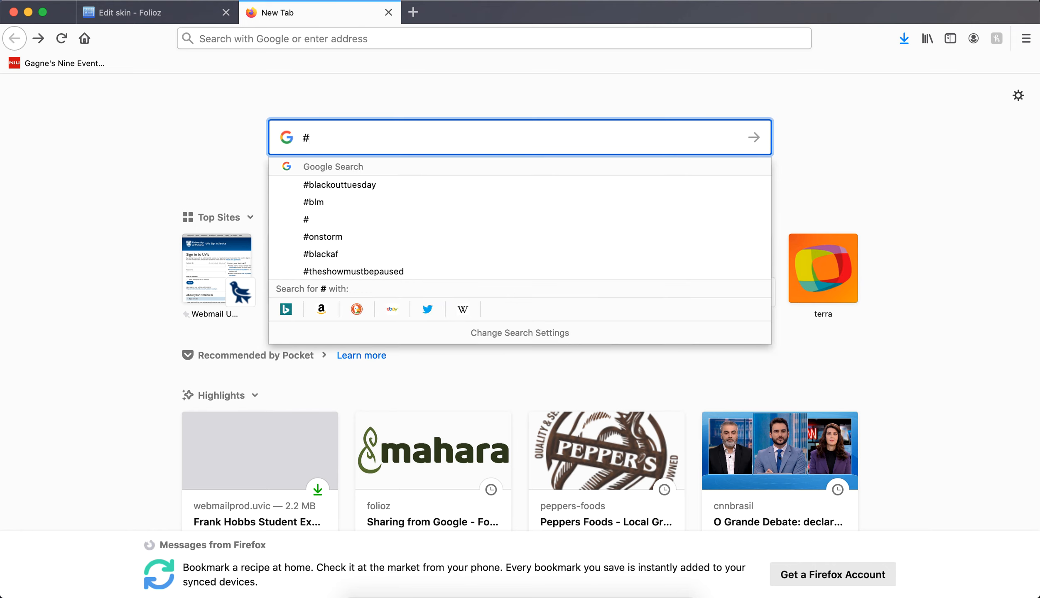
pyautogui.write('ffffff')
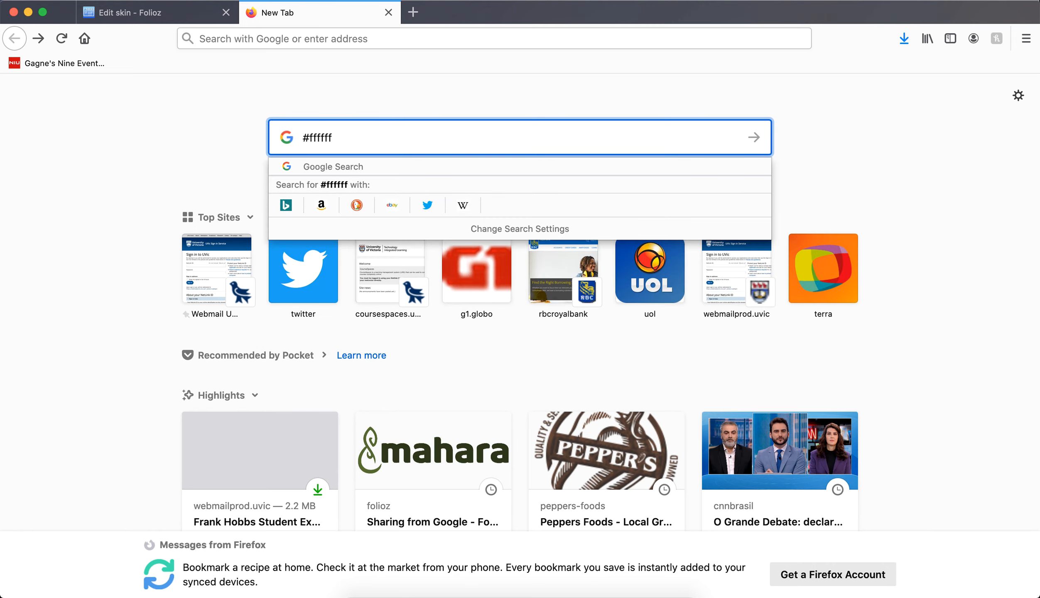
pyautogui.press('Return')
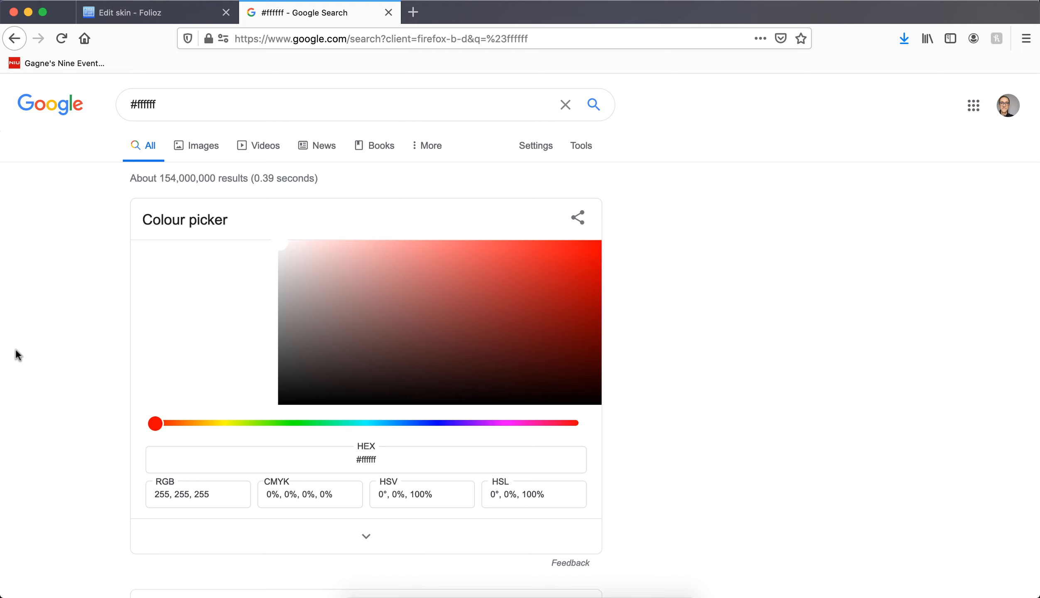
# Step: Choose a light green with RGB 137, 196, 112 in the colour picker, select its RGB value and return to the skin editor
pyautogui.click(220, 491)
pyautogui.moveTo(285, 251)
pyautogui.mouseDown()
pyautogui.moveTo(419, 318)
pyautogui.moveTo(339, 307)
pyautogui.moveTo(465, 300)
pyautogui.moveTo(441, 330)
pyautogui.mouseUp()
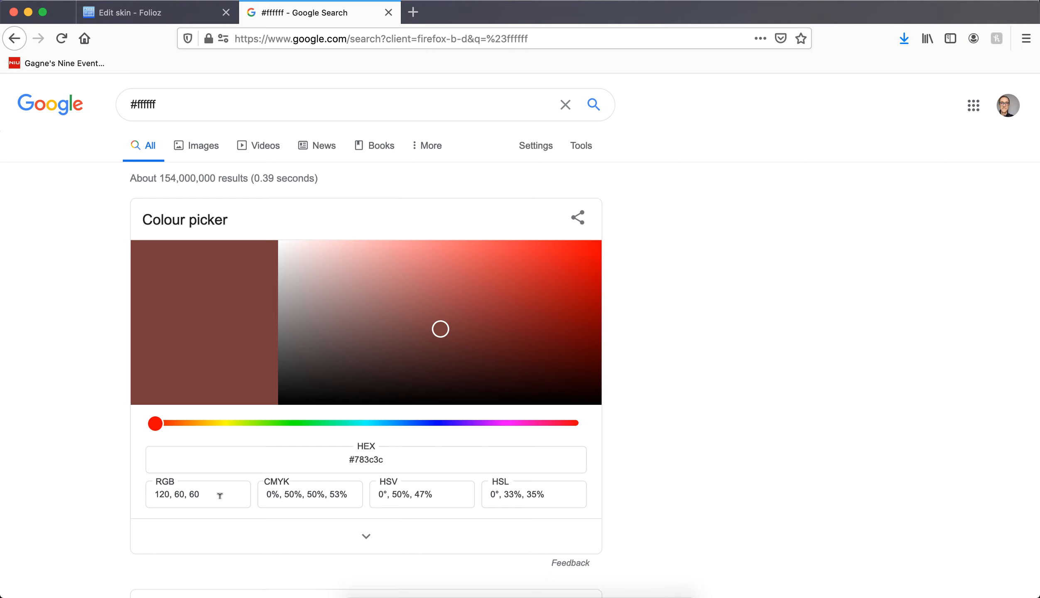
pyautogui.moveTo(156, 423); pyautogui.dragTo(278, 427)
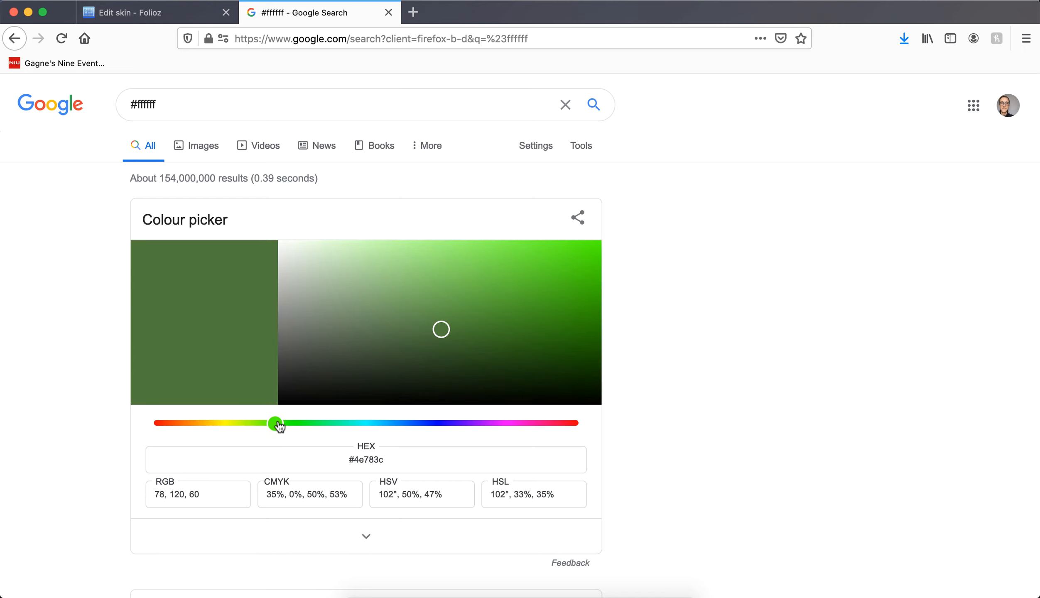
pyautogui.moveTo(441, 330); pyautogui.dragTo(418, 281)
pyautogui.moveTo(220, 490); pyautogui.dragTo(143, 488)
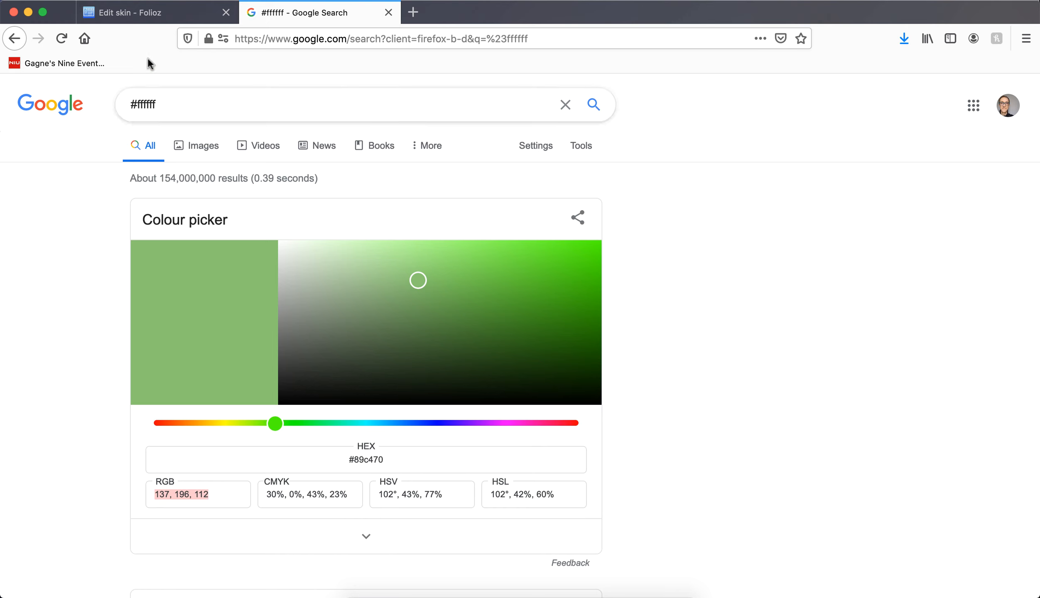
pyautogui.click(163, 12)
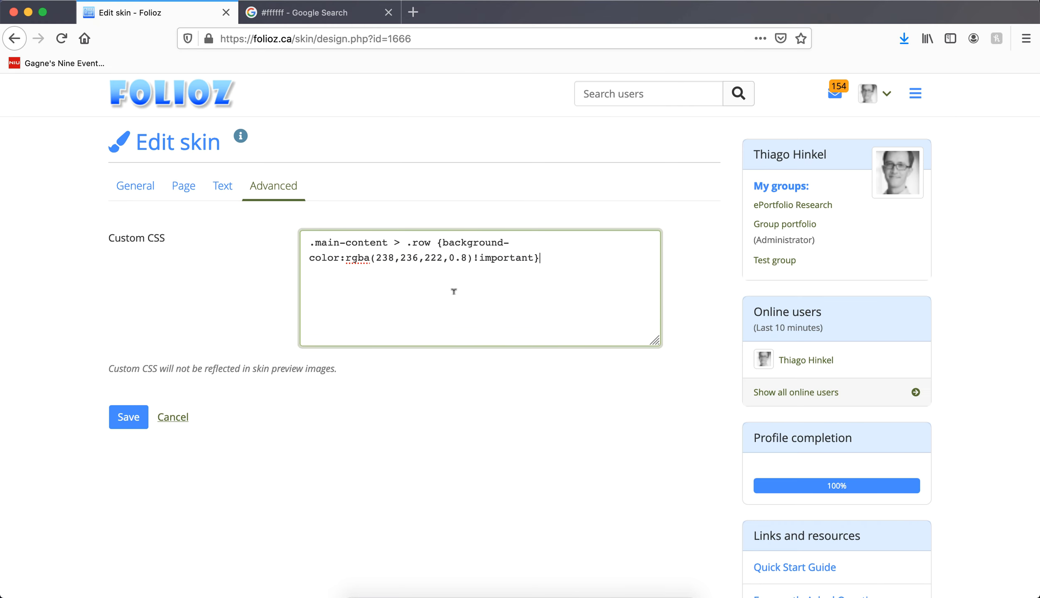
# Step: Replace the colour numbers in the custom CSS rgba function with 137,196,112 and save the skin
pyautogui.moveTo(379, 258); pyautogui.dragTo(441, 250)
pyautogui.write('137,196,112')
pyautogui.click(133, 423)
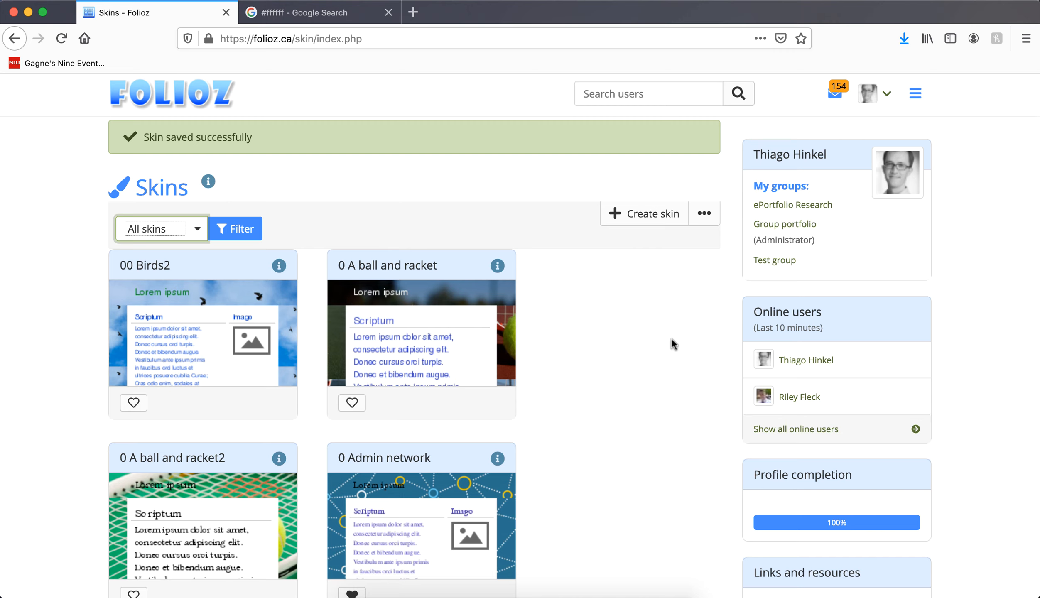
# Step: Open the "Sharing from Google" page from Pages and collections and examine the content area's background along the page
pyautogui.click(924, 94)
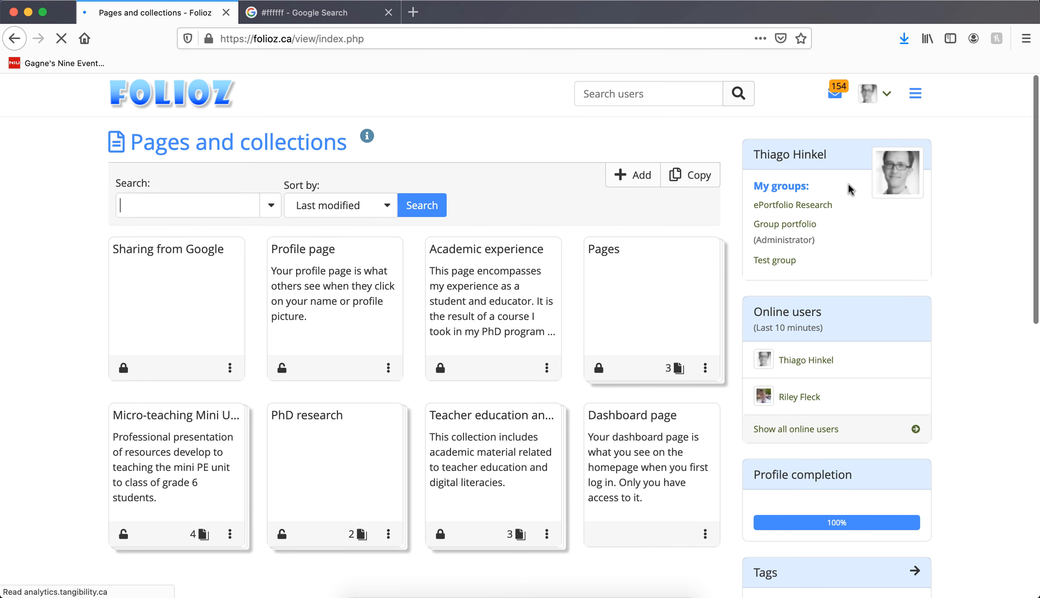
pyautogui.click(198, 253)
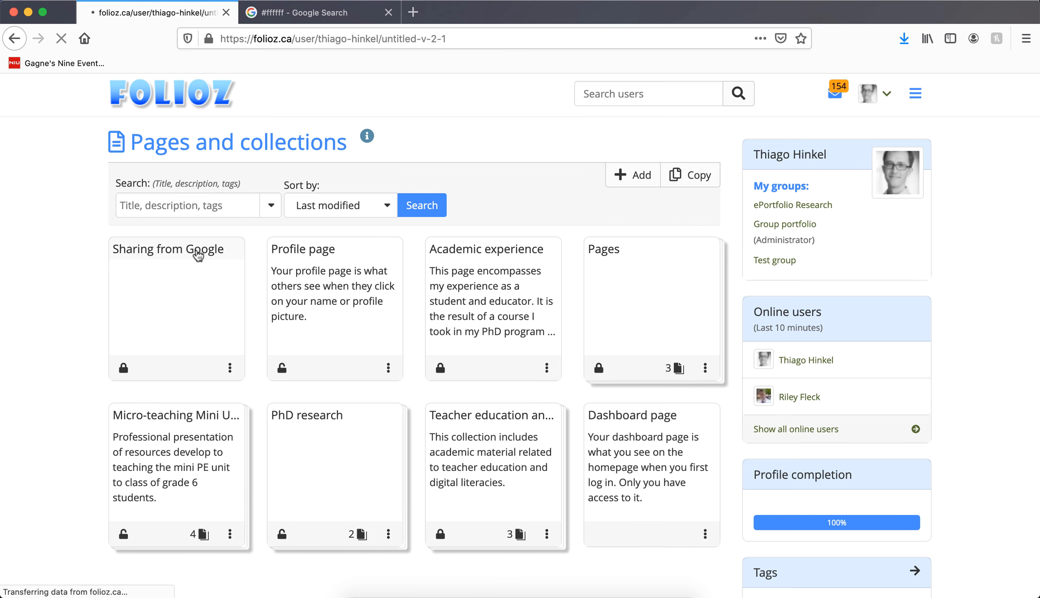
pyautogui.scroll(-5, 1002, 376)
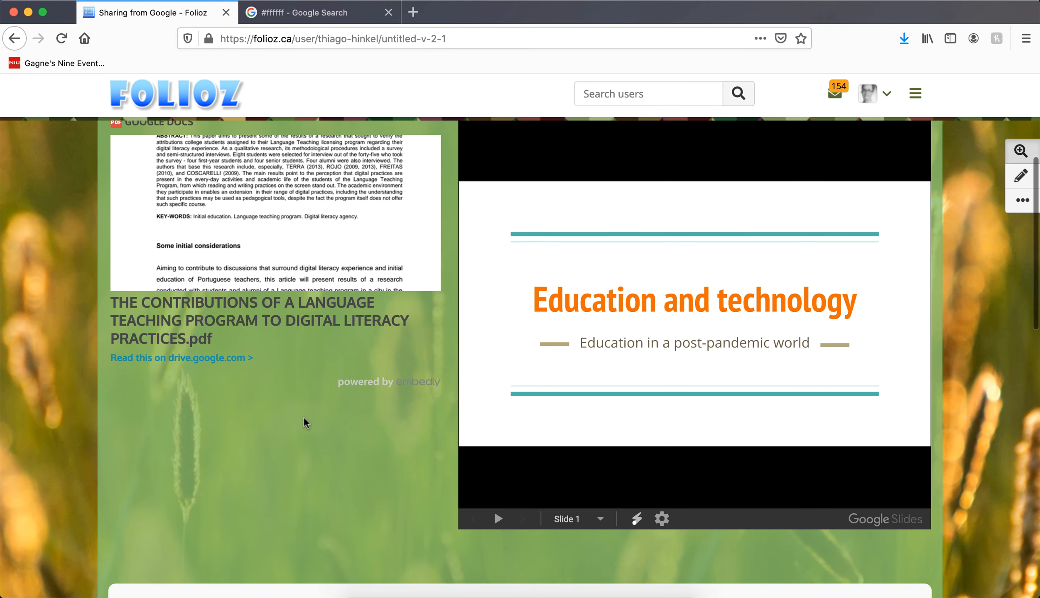
pyautogui.scroll(4, 357, 428)
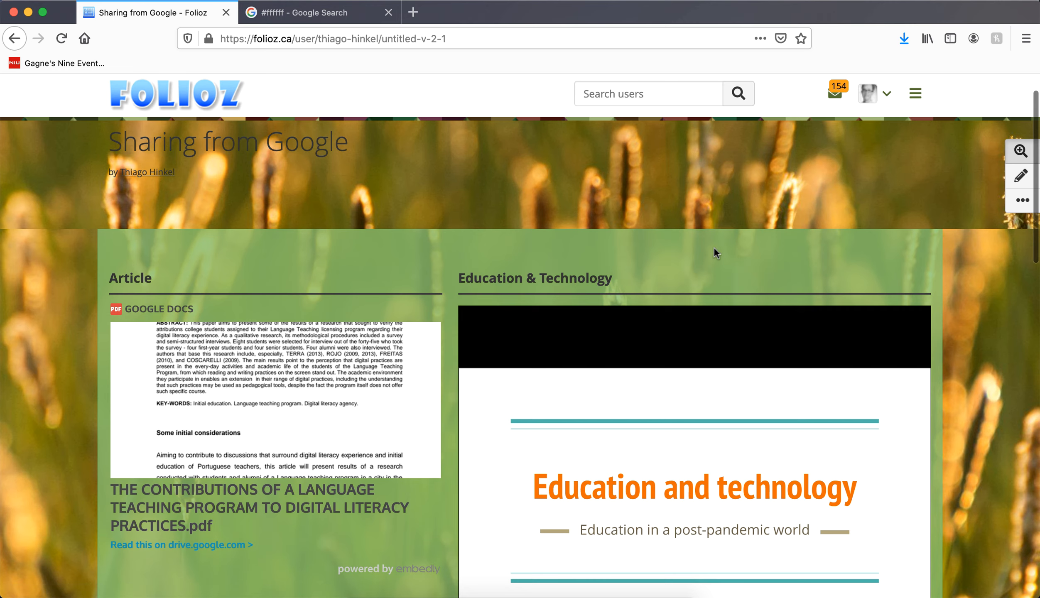
pyautogui.scroll(1, 384, 271)
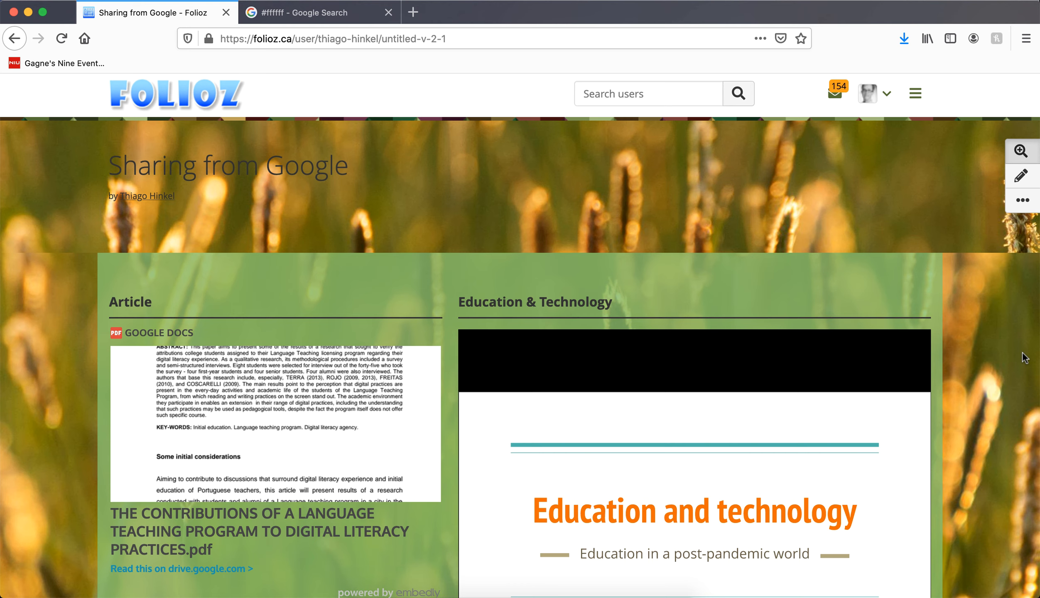
pyautogui.scroll(-10, 1024, 357)
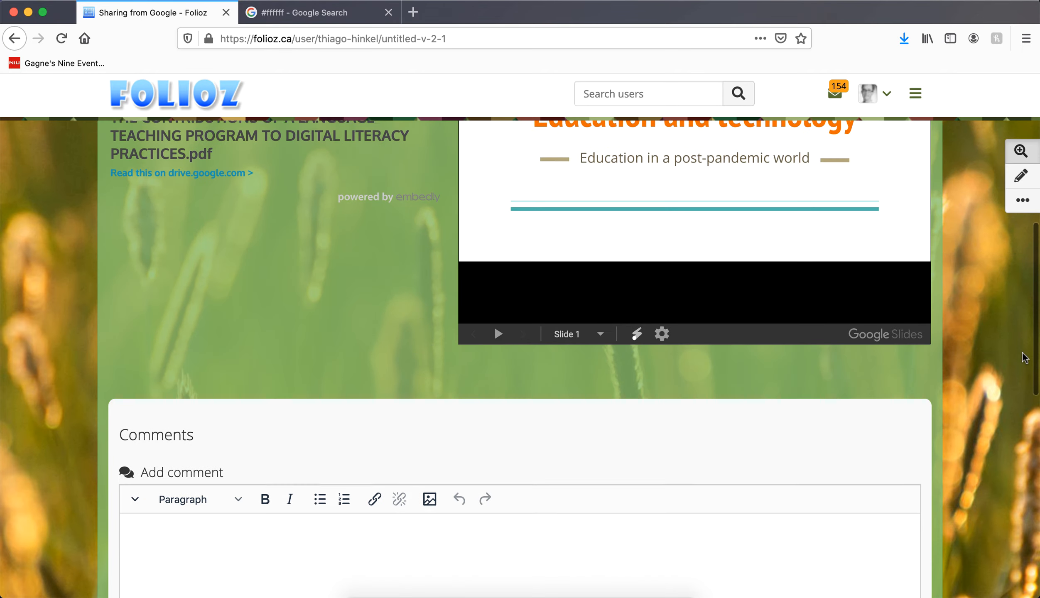